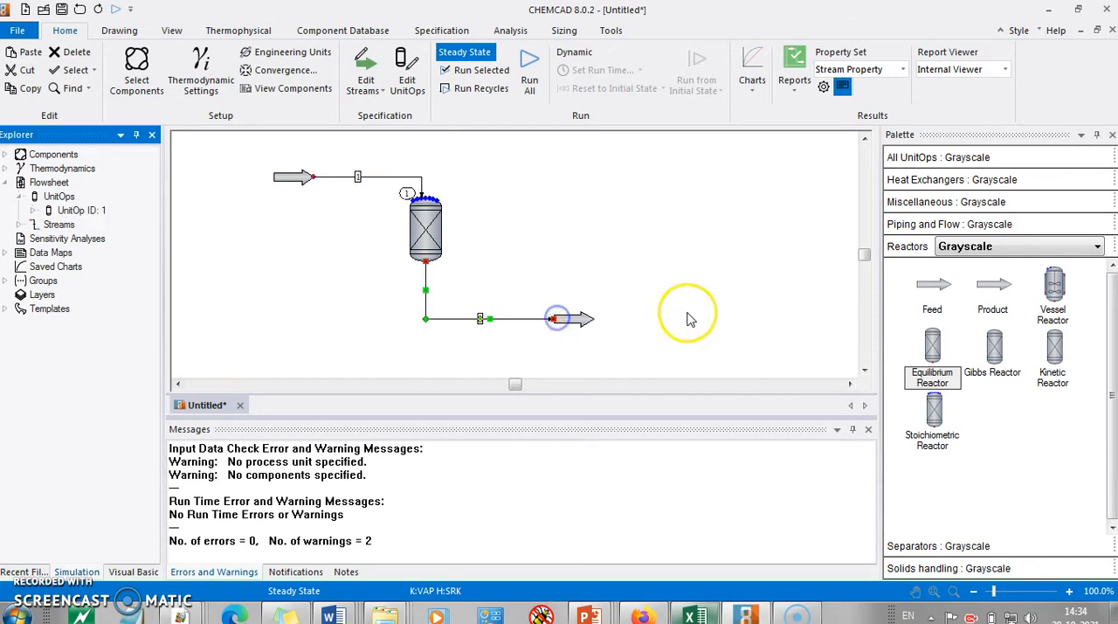
{"action": "double_click", "coordinate": [297, 181]}
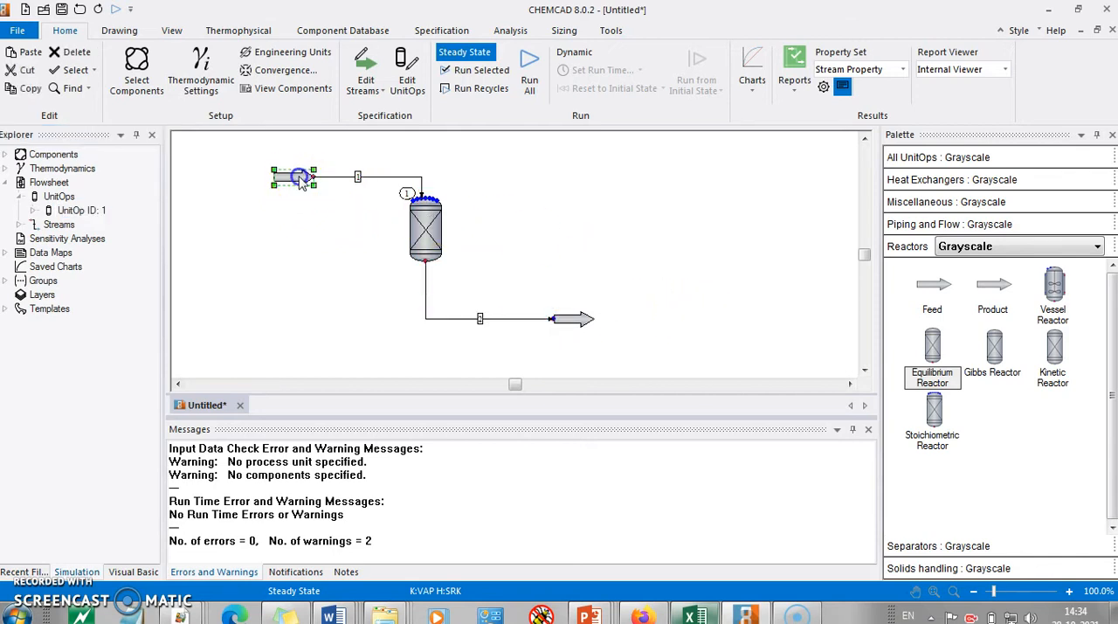
{"action": "key", "text": "alt+Tab"}
{"action": "key", "text": "alt+Tab"}
{"action": "key", "text": "alt+Tab"}
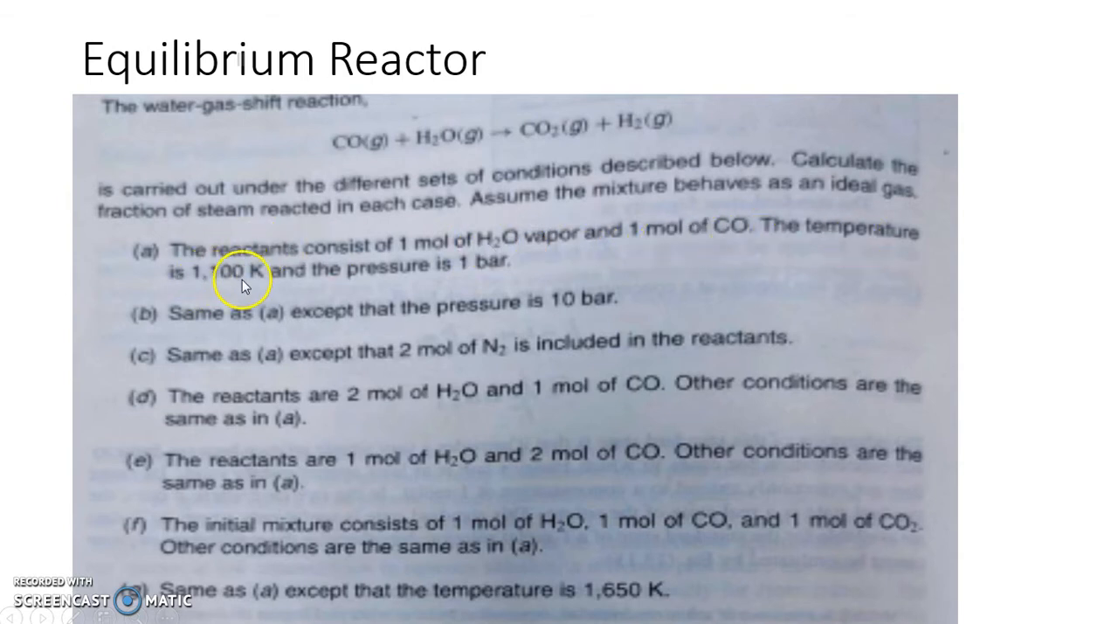
{"action": "key", "text": "alt+Tab"}
{"action": "key", "text": "Tab"}
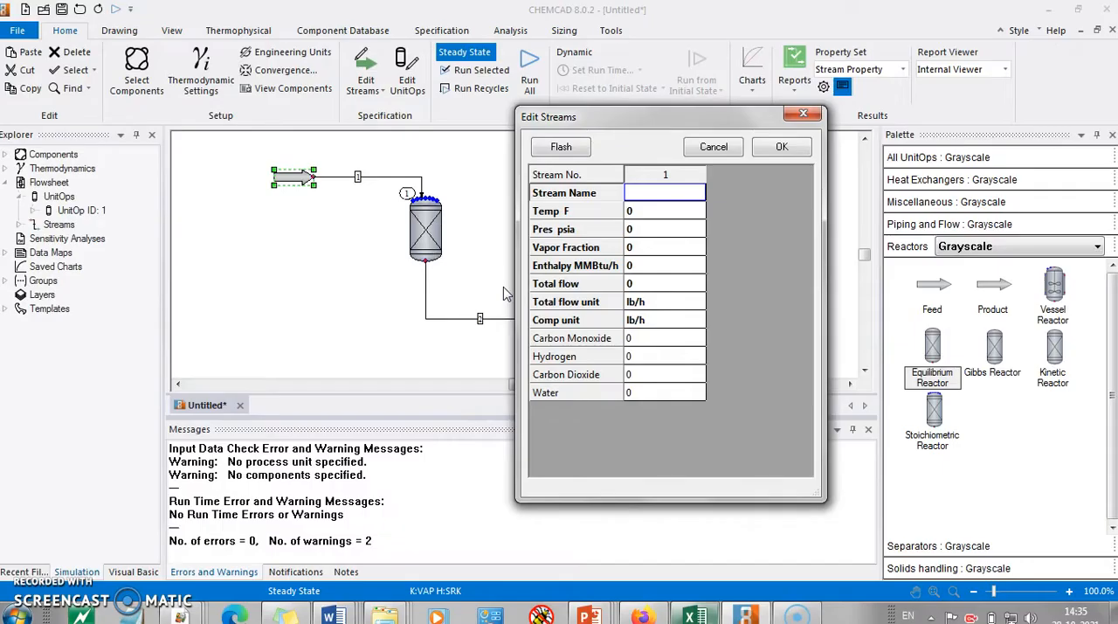
{"action": "left_click", "coordinate": [800, 112]}
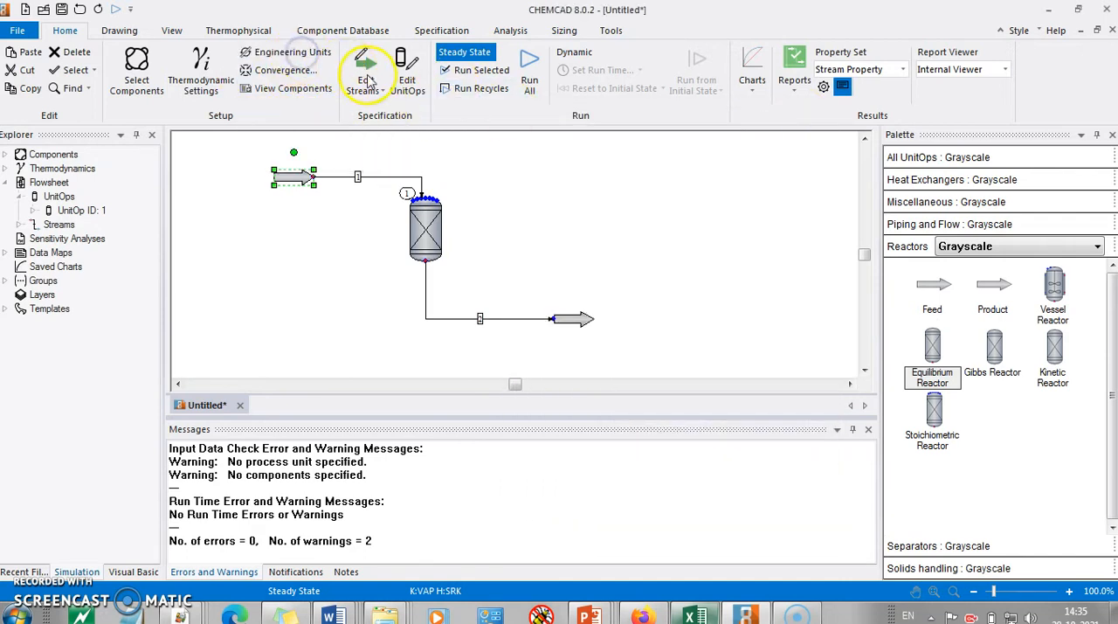
Step: Set the flowsheet's engineering units to K for temperature and bar for pressure, and apply them
{"action": "left_click", "coordinate": [305, 54]}
{"action": "left_click", "coordinate": [531, 175]}
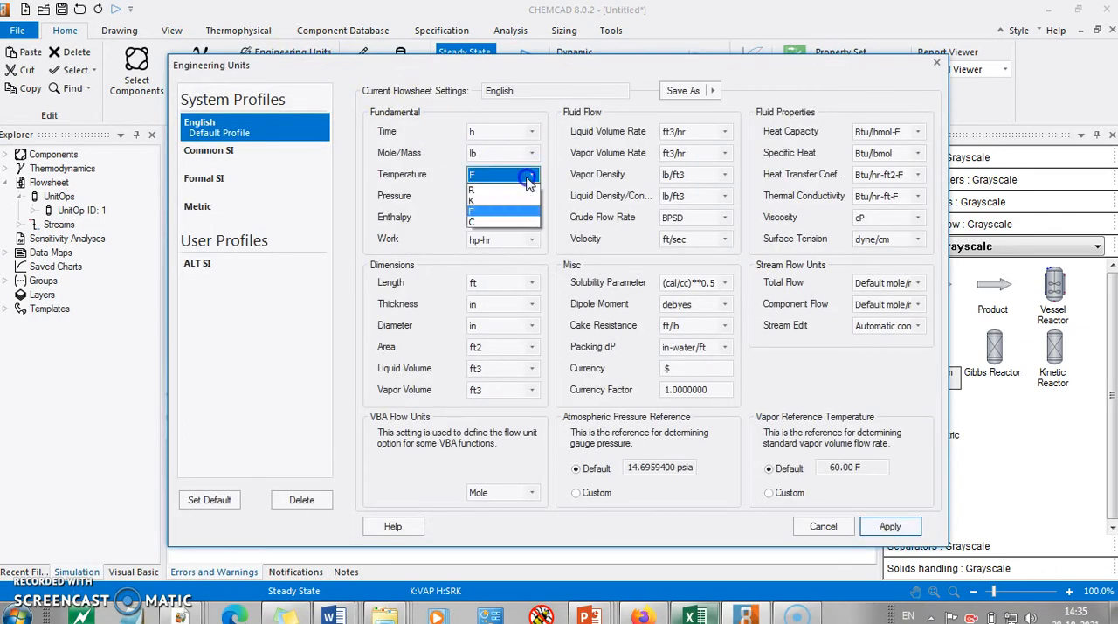
{"action": "left_click", "coordinate": [491, 205]}
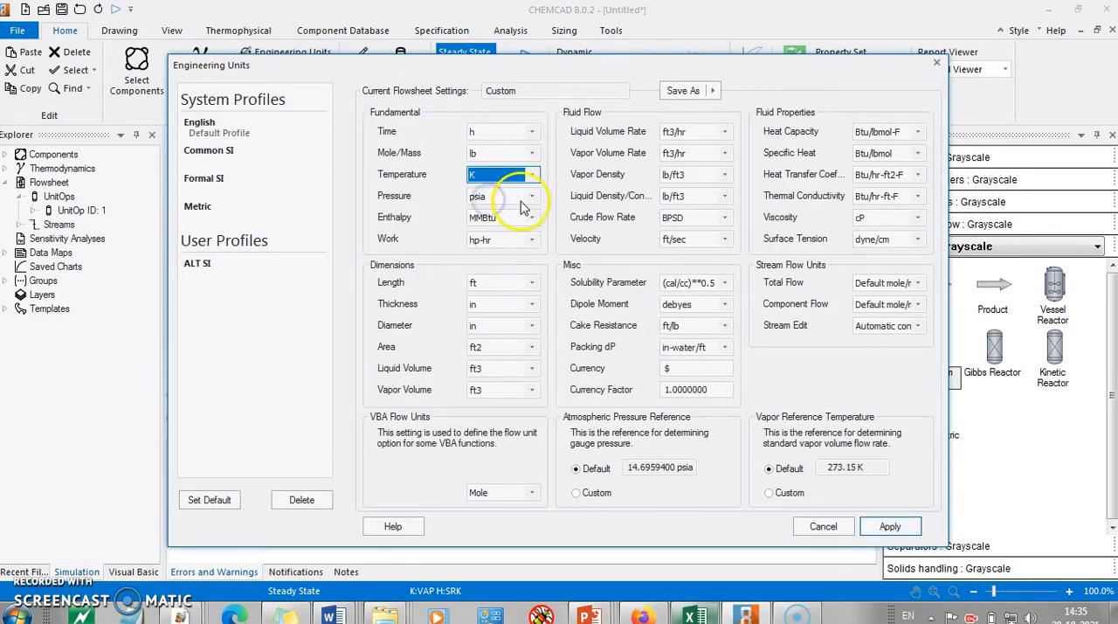
{"action": "left_click", "coordinate": [524, 196]}
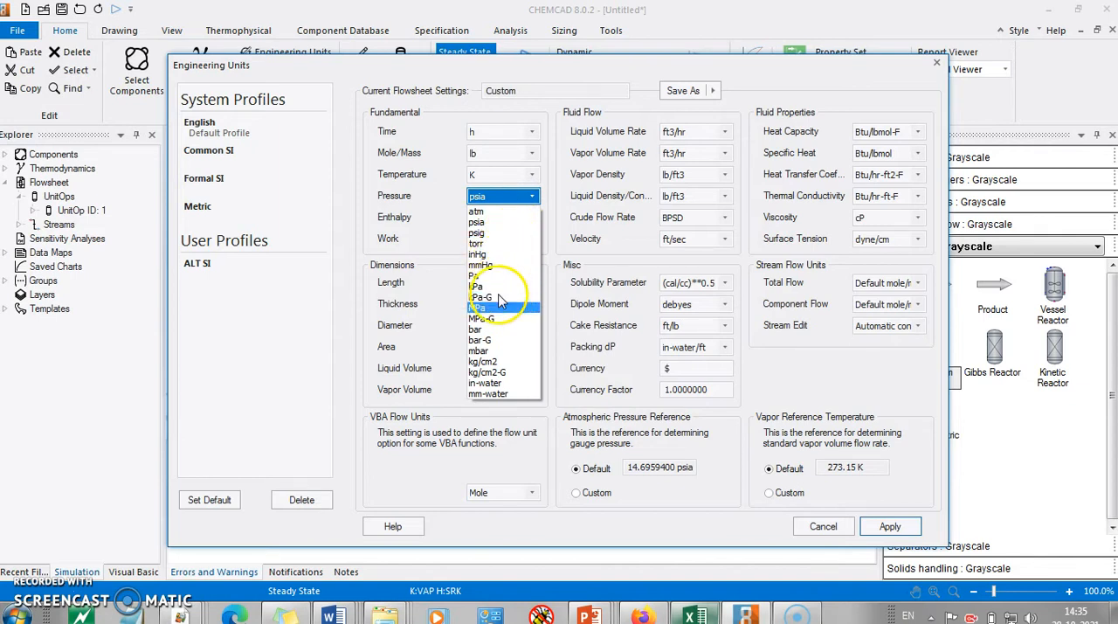
{"action": "left_click", "coordinate": [499, 328]}
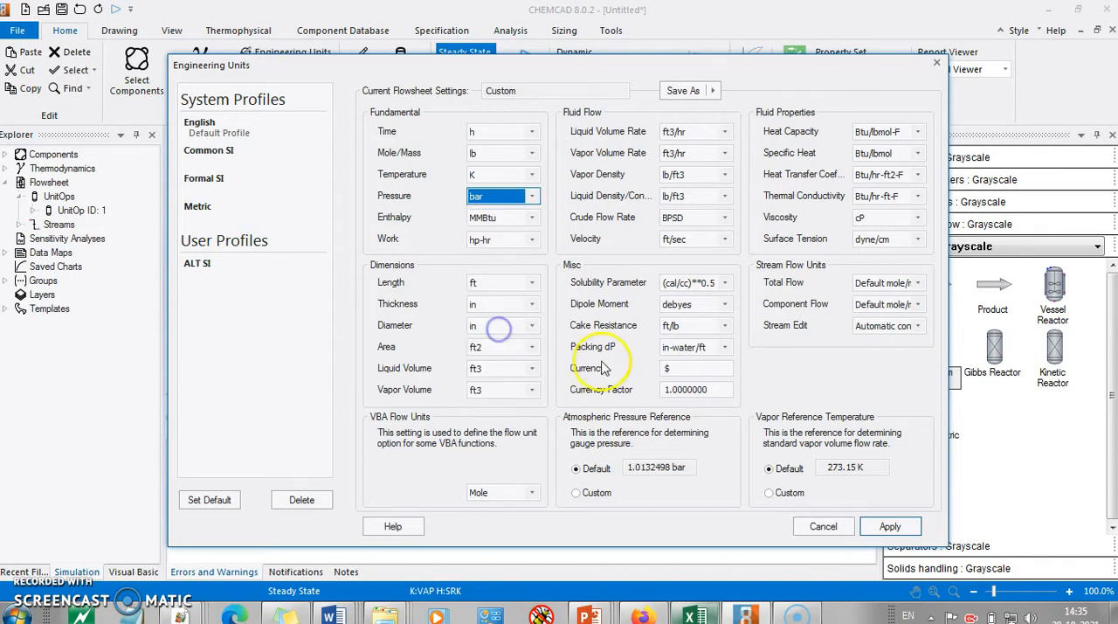
{"action": "left_click", "coordinate": [890, 526]}
{"action": "left_click", "coordinate": [541, 243]}
Step: Set the feed stream's temperature to 1100 K and pressure to 1 bar, following case (a) of the problem statement
{"action": "double_click", "coordinate": [298, 179]}
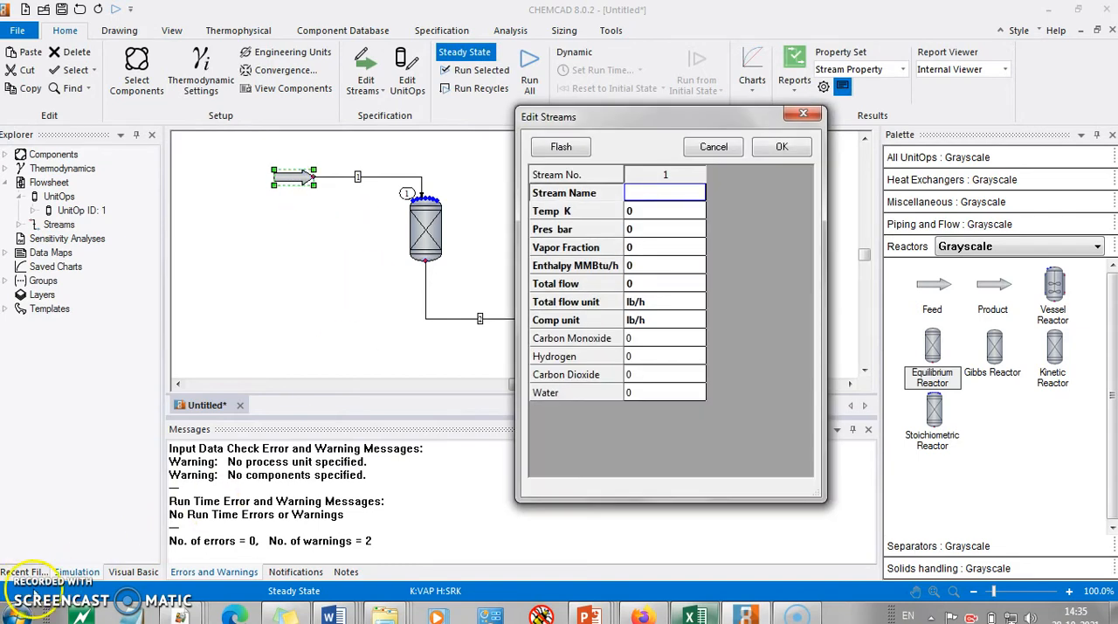
{"action": "left_click", "coordinate": [673, 212]}
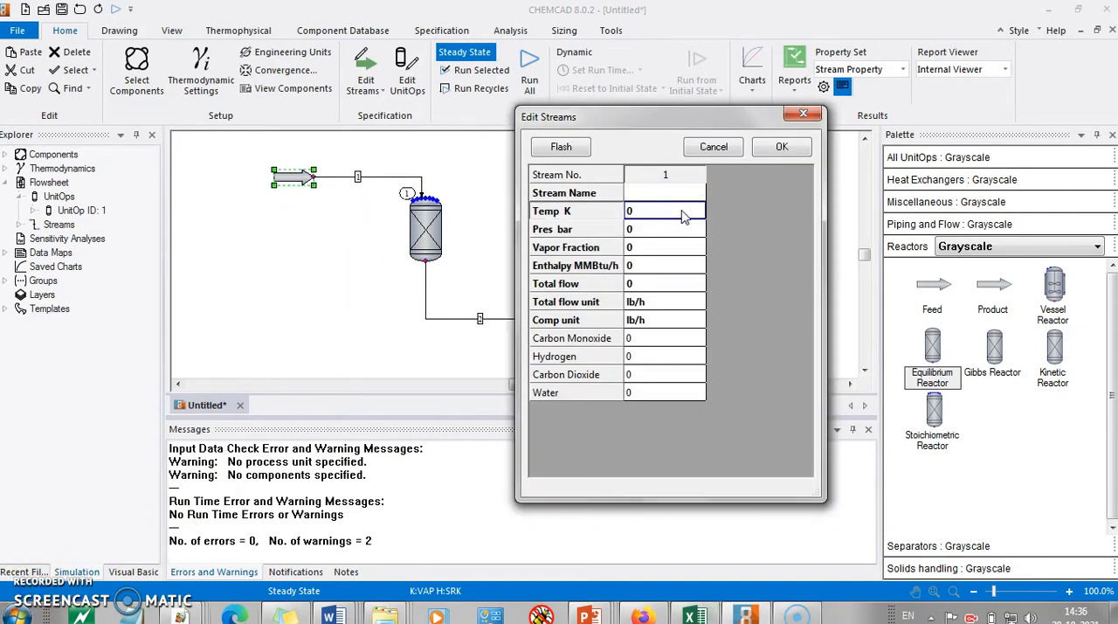
{"action": "key", "text": "alt+Tab"}
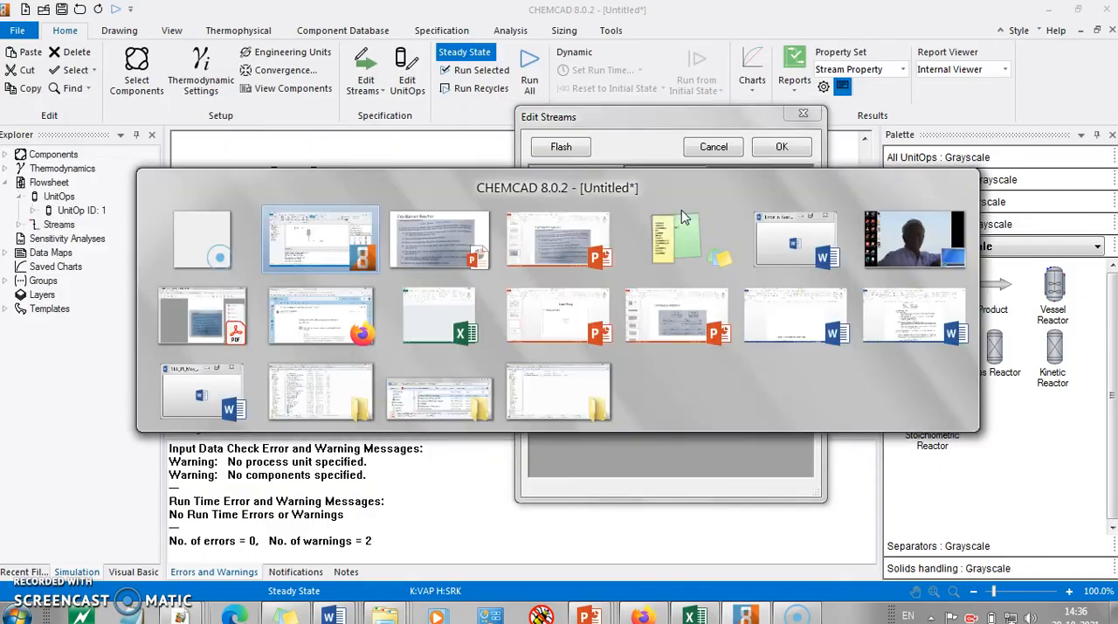
{"action": "key", "text": "alt+Tab"}
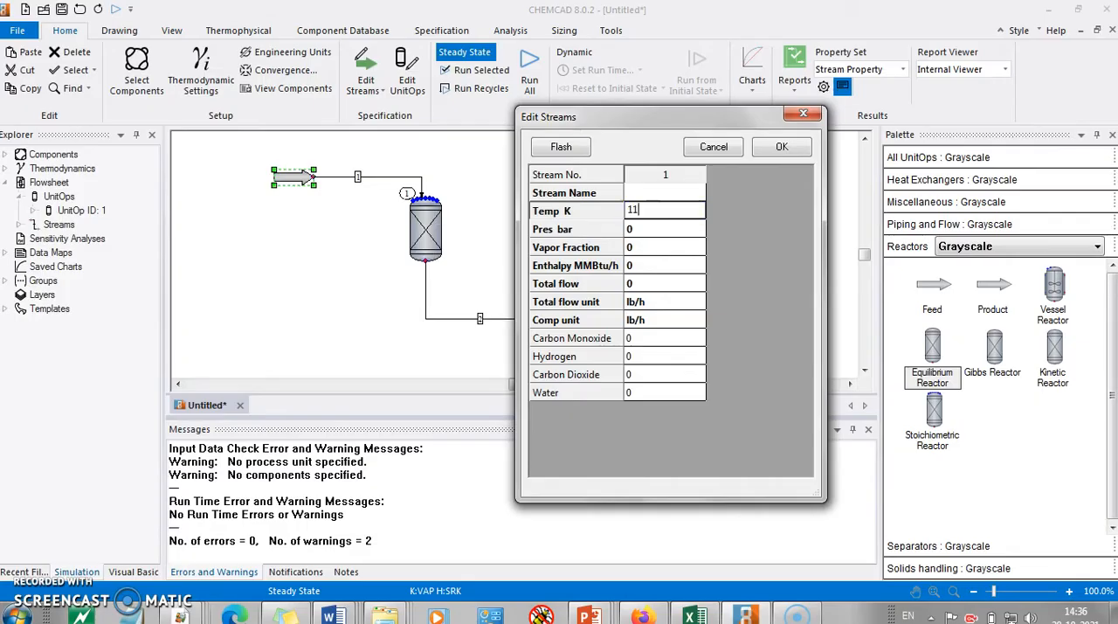
{"action": "key", "text": "alt+Tab"}
{"action": "key", "text": "alt+Tab"}
{"action": "key", "text": "alt+Tab"}
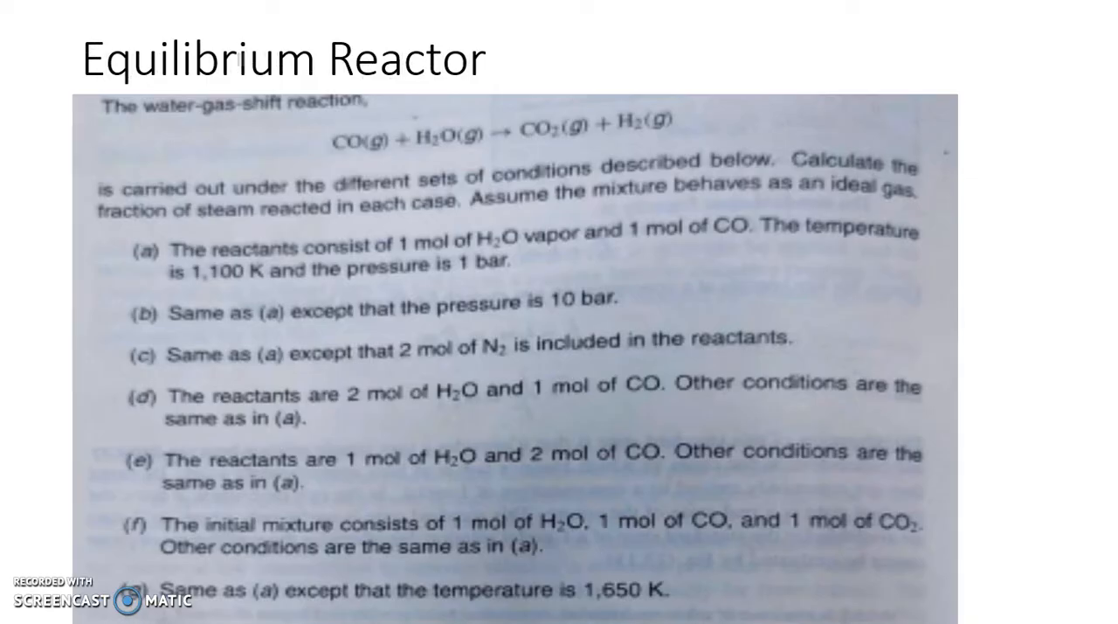
Step: Check the reactant amounts in the problem statement and set the feed stream's component flow unit to mol/h
{"action": "key", "text": "alt+Tab"}
{"action": "left_click", "coordinate": [671, 228]}
{"action": "type", "text": "1"}
{"action": "key", "text": "Return"}
{"action": "key", "text": "alt+Tab"}
{"action": "key", "text": "alt+Tab"}
{"action": "key", "text": "alt+Tab"}
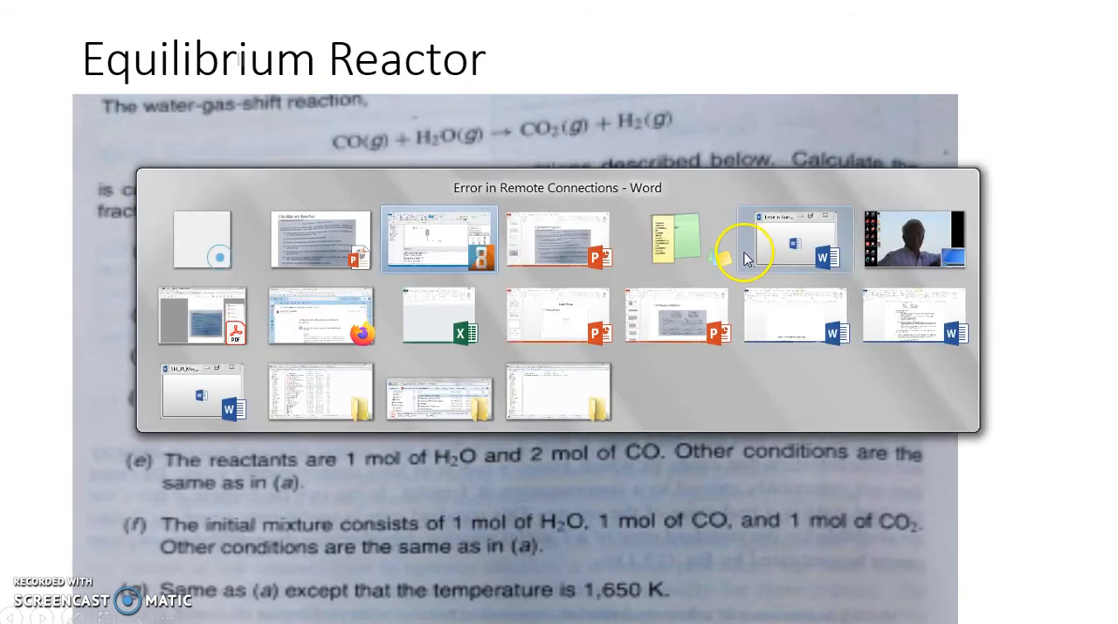
{"action": "left_click", "coordinate": [686, 320]}
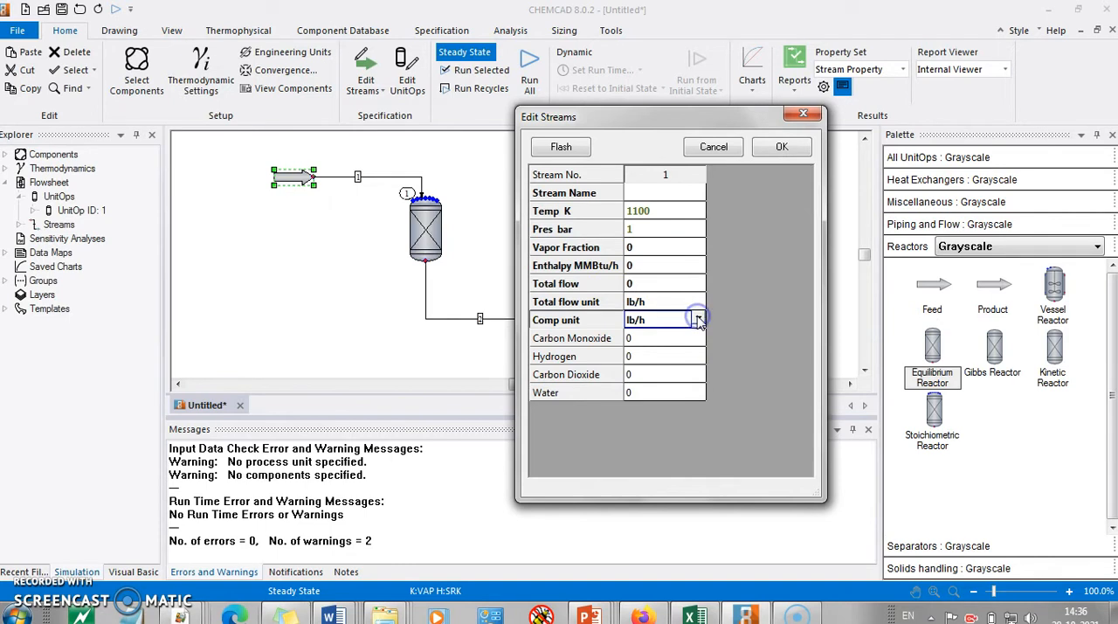
{"action": "left_click", "coordinate": [699, 321]}
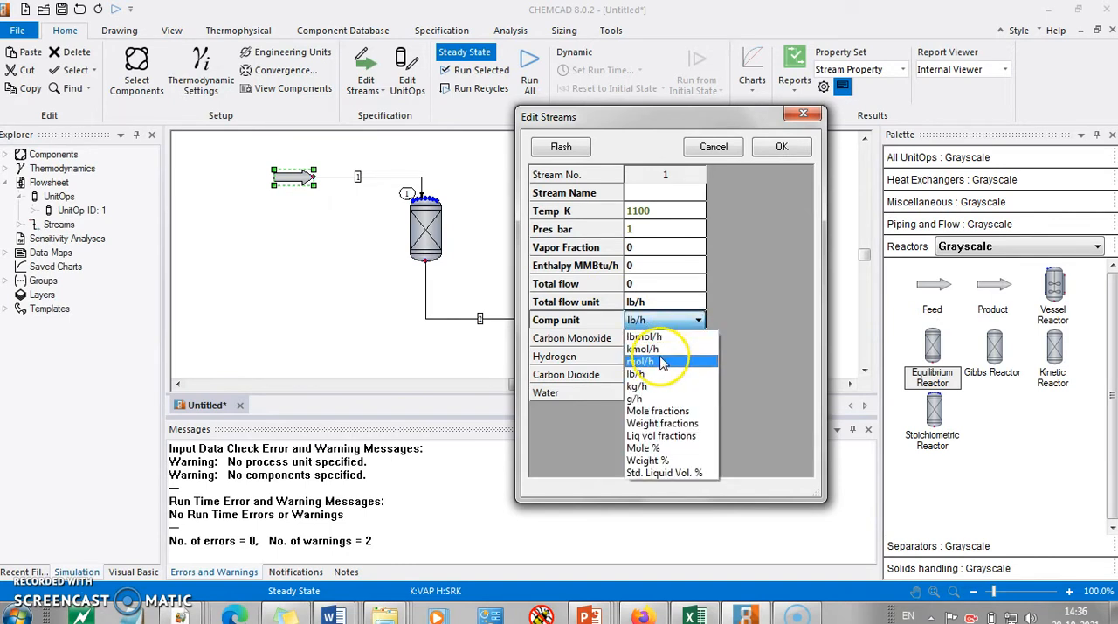
{"action": "left_click", "coordinate": [662, 361]}
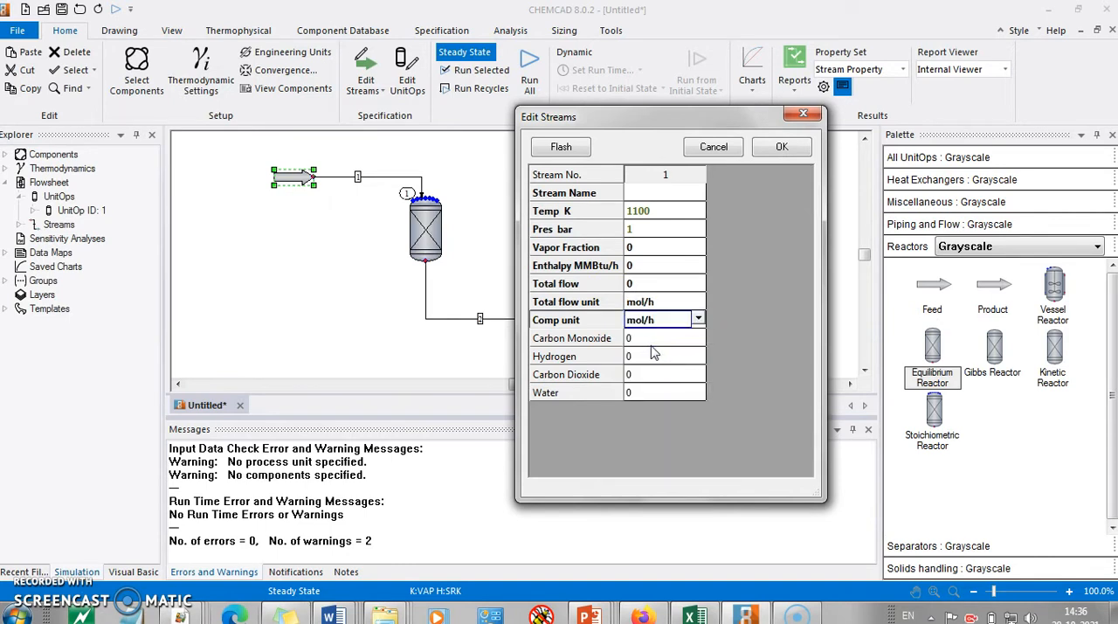
Step: Enter feed flows of 1 mol/h water and 1 mol/h carbon monoxide, flash the stream and accept it
{"action": "left_click", "coordinate": [644, 397]}
{"action": "type", "text": "1"}
{"action": "left_click", "coordinate": [653, 341]}
{"action": "type", "text": "1"}
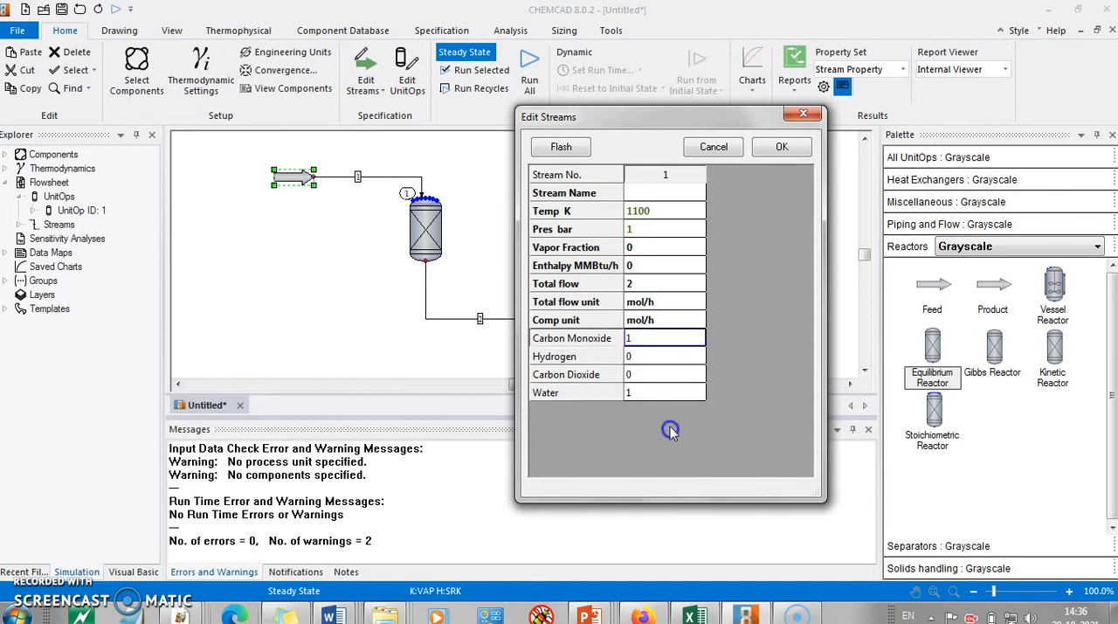
{"action": "left_click", "coordinate": [561, 147]}
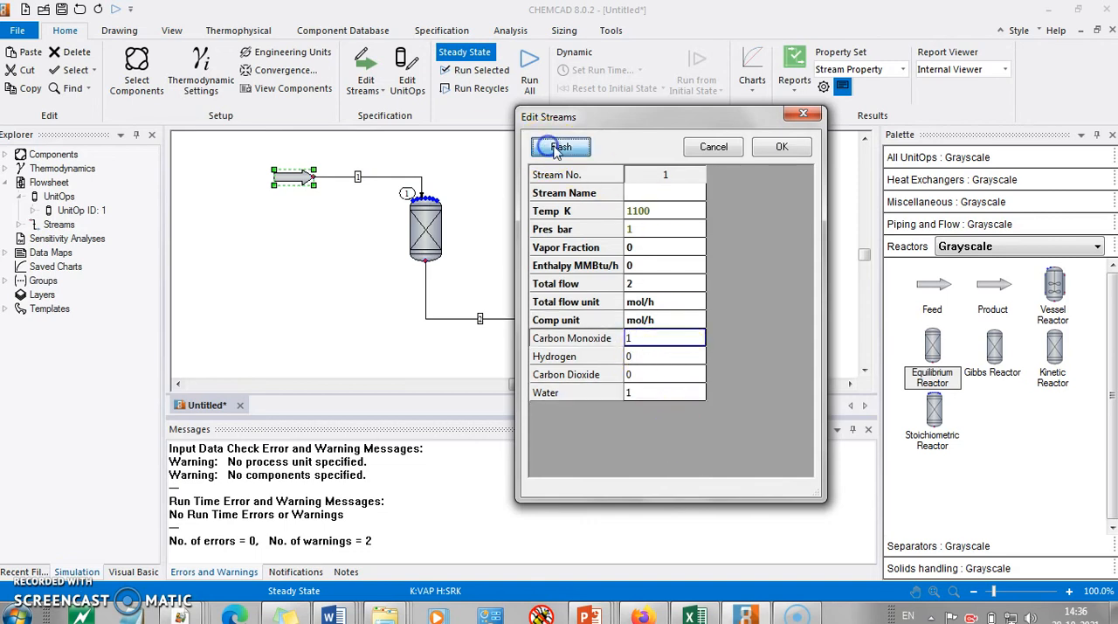
{"action": "left_click", "coordinate": [783, 146]}
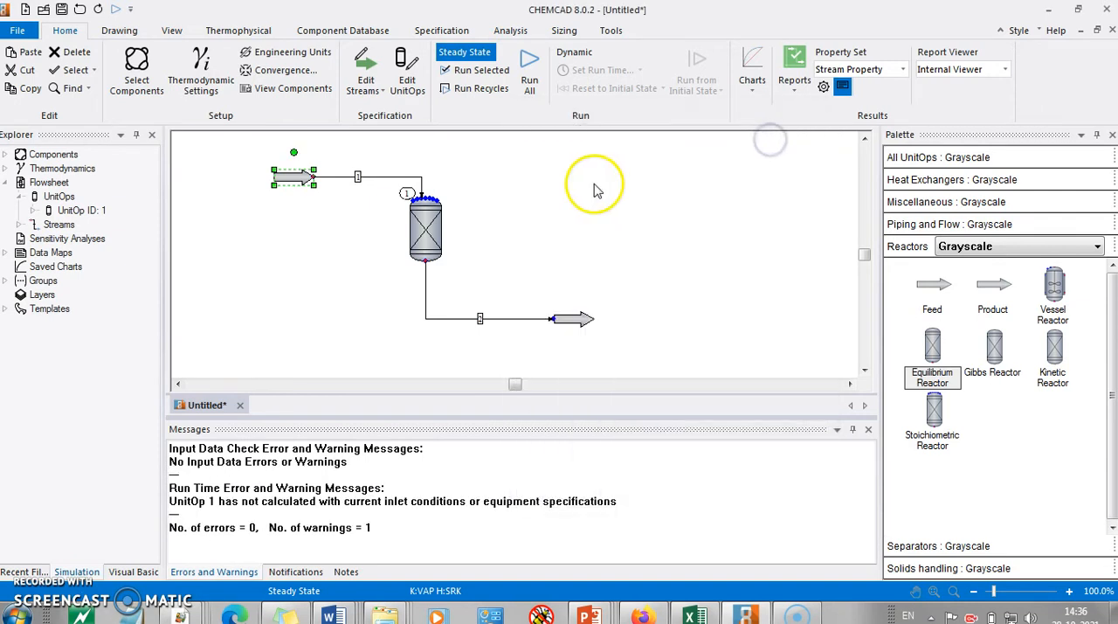
Step: Open the equilibrium reactor's specifications and set one reaction with a vapor-only reactor model
{"action": "left_click", "coordinate": [551, 194]}
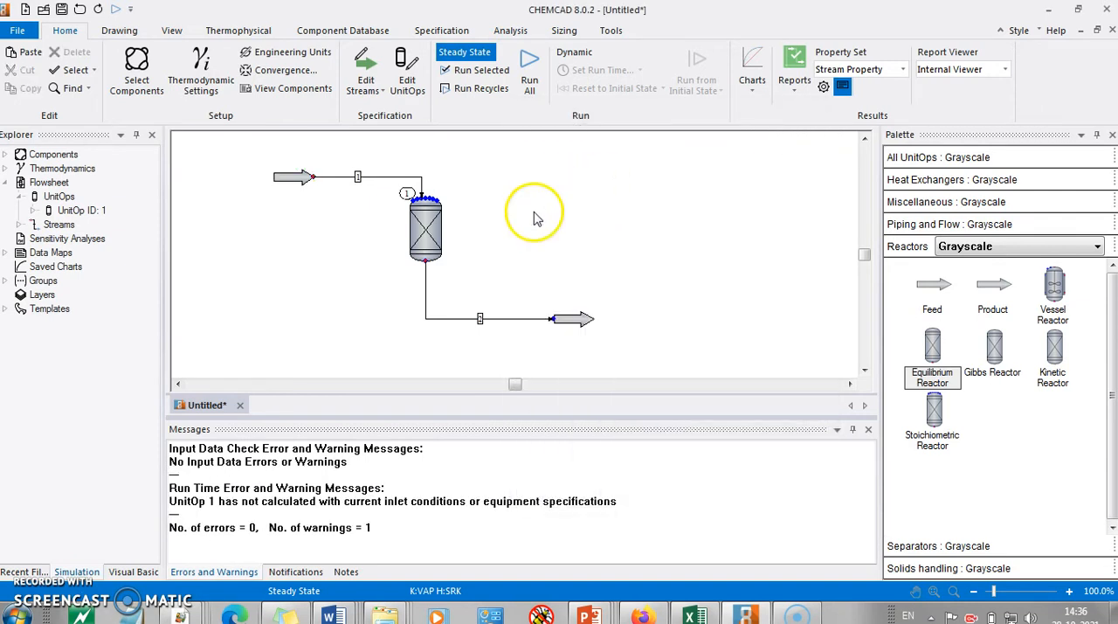
{"action": "left_click", "coordinate": [428, 228]}
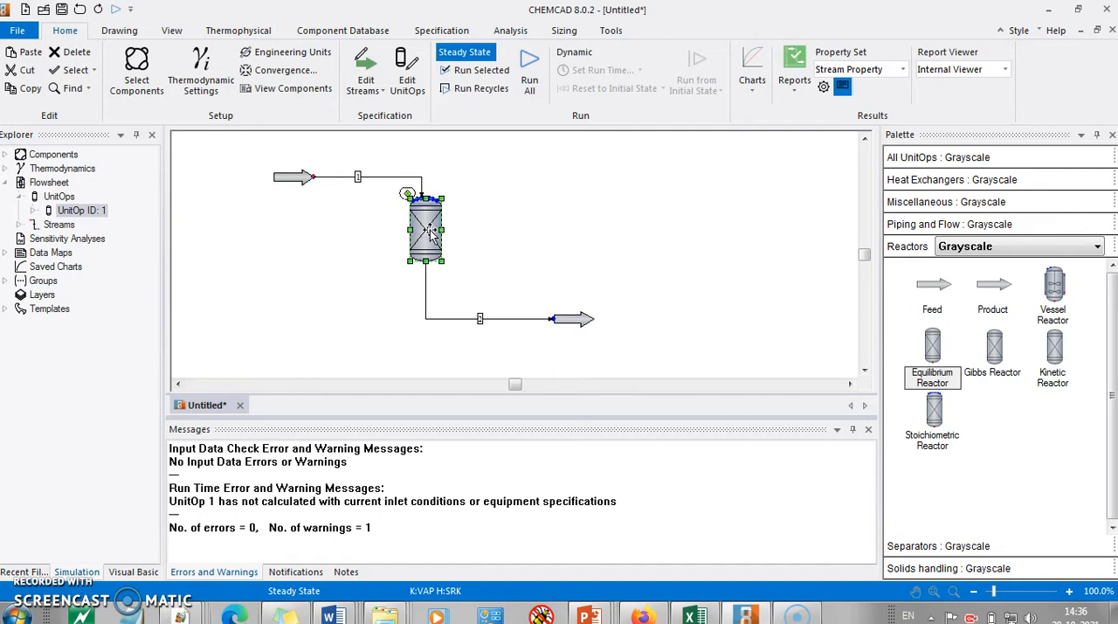
{"action": "double_click", "coordinate": [431, 232]}
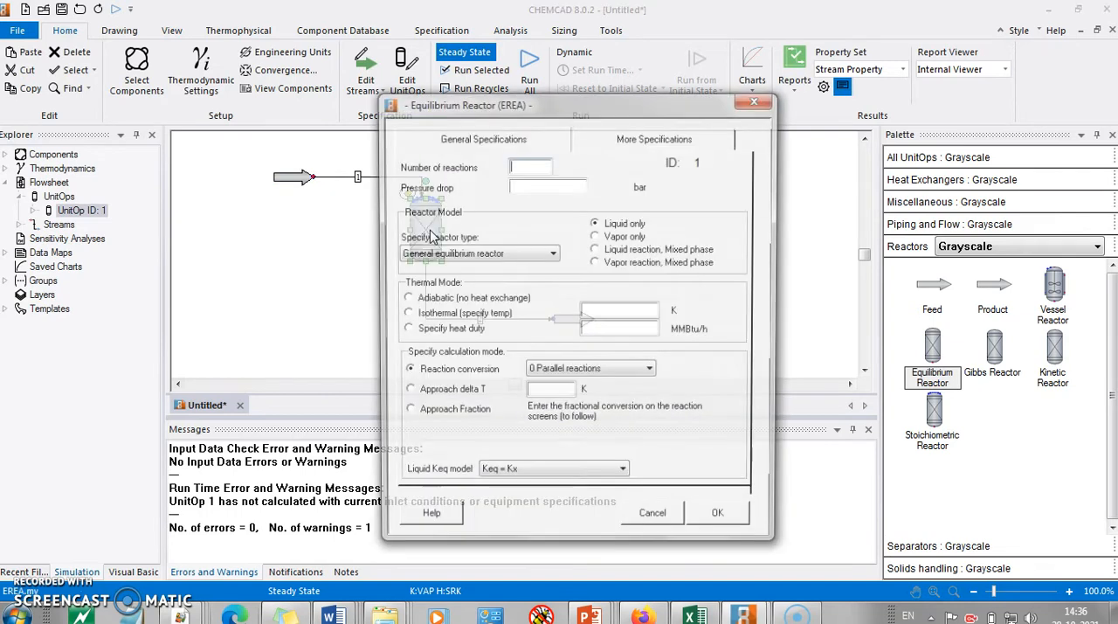
{"action": "left_click", "coordinate": [522, 165]}
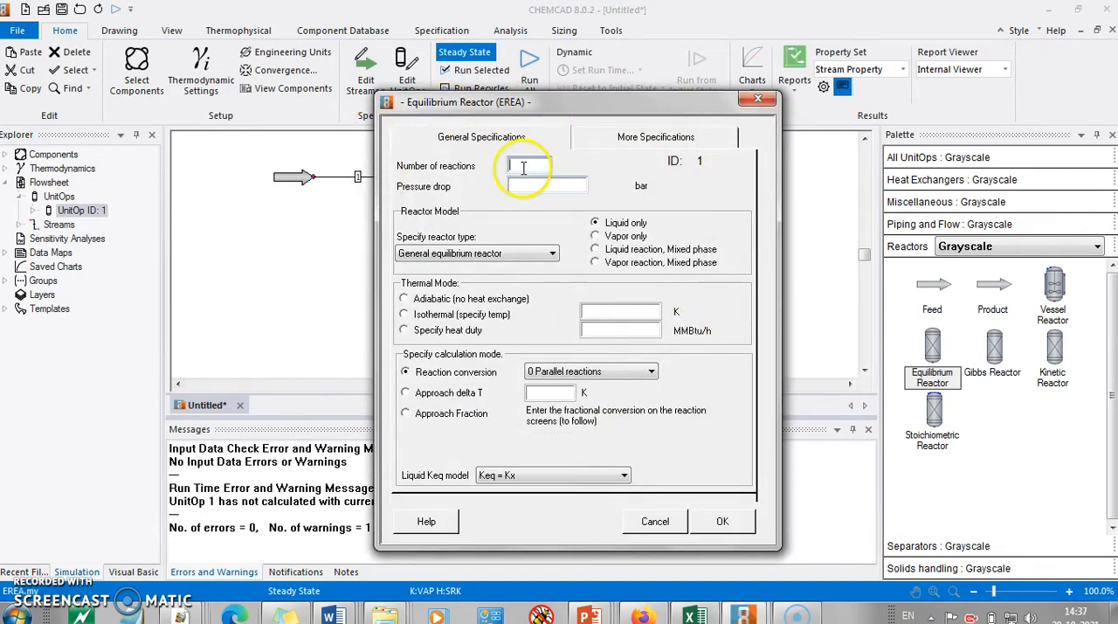
{"action": "type", "text": "1"}
{"action": "left_click", "coordinate": [543, 187]}
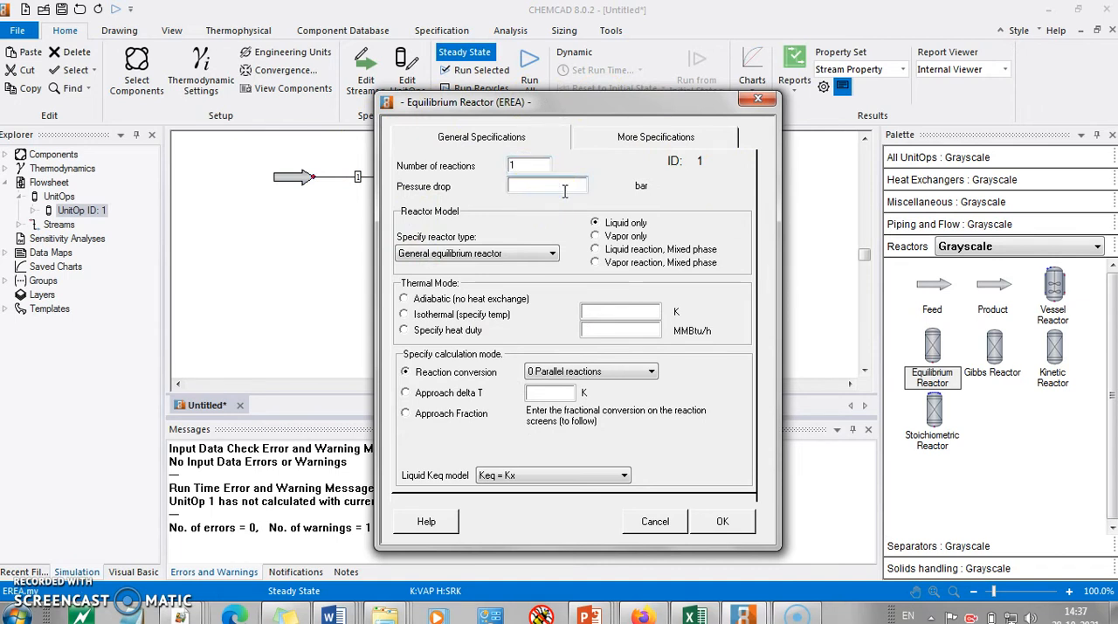
{"action": "left_click", "coordinate": [595, 236]}
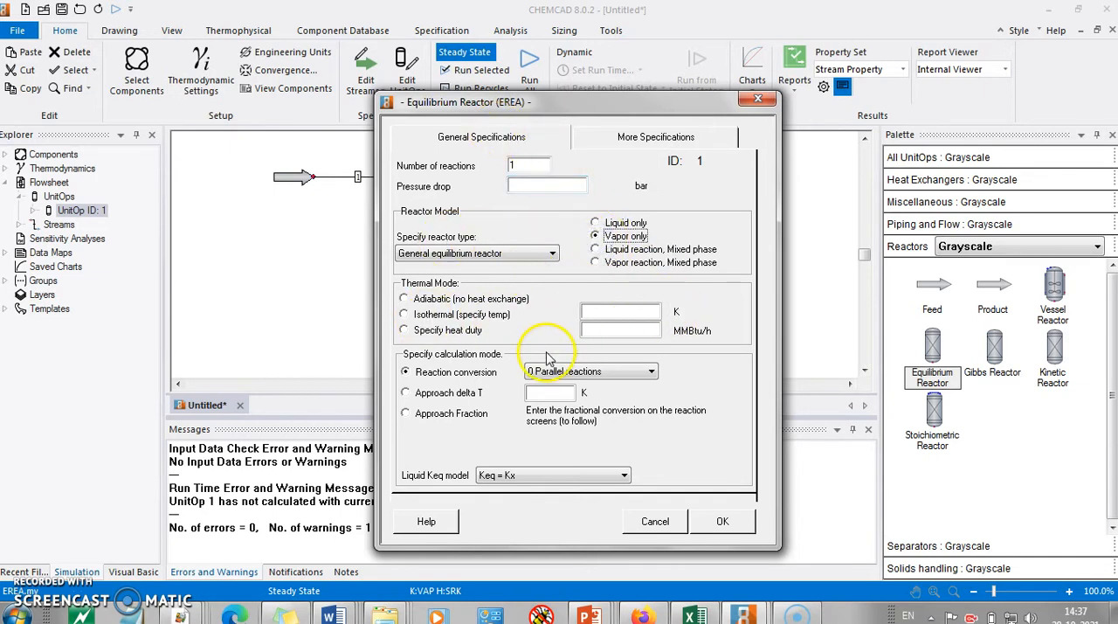
Step: Set the reactor's thermal mode to isothermal at 1100 K, checking the conditions against the problem statement
{"action": "key", "text": "alt+Tab"}
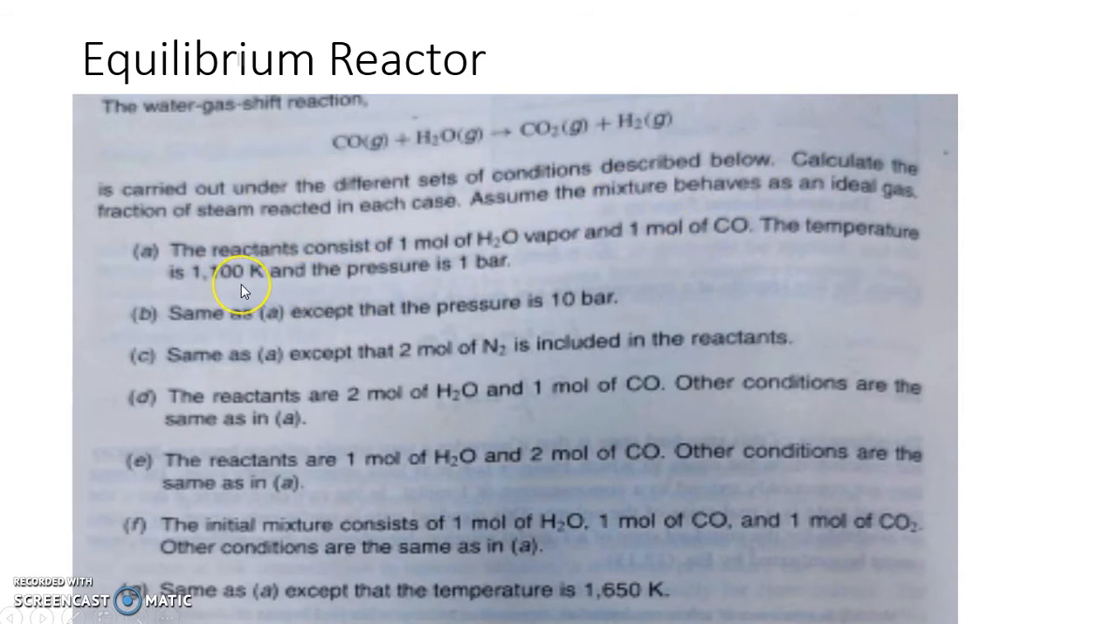
{"action": "key", "text": "alt+Tab"}
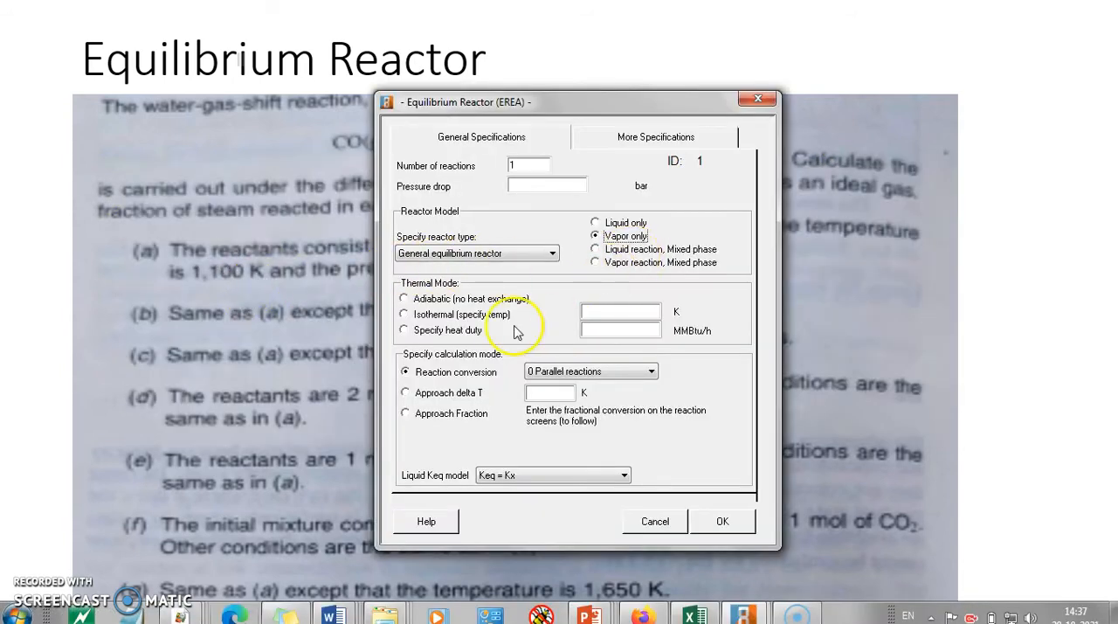
{"action": "left_click", "coordinate": [404, 314]}
{"action": "left_click", "coordinate": [607, 316]}
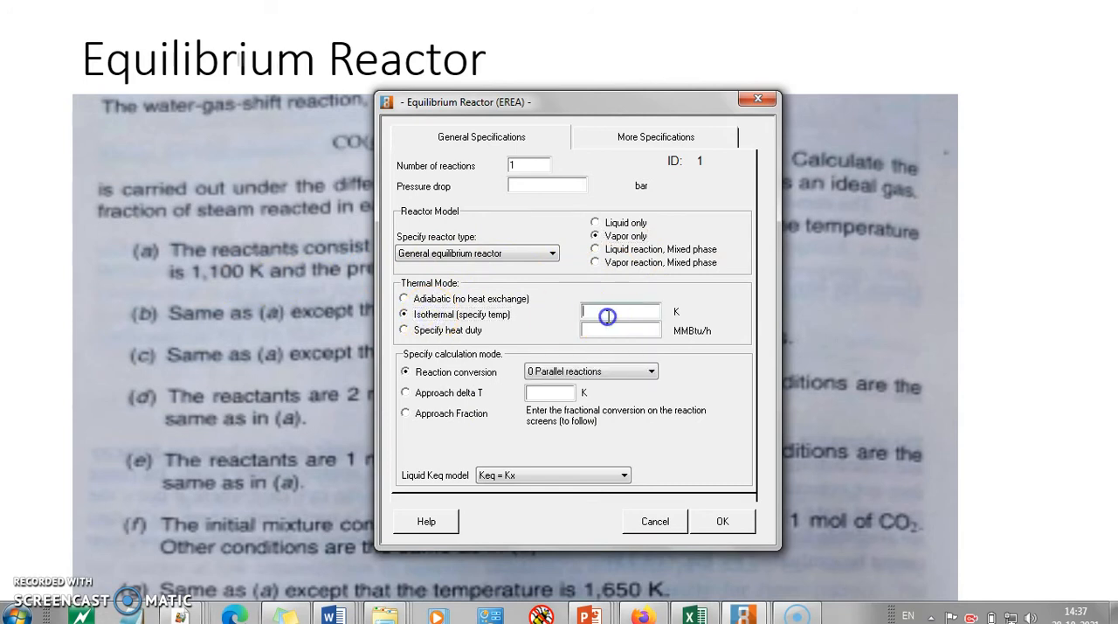
{"action": "type", "text": "1100"}
{"action": "key", "text": "alt+Tab"}
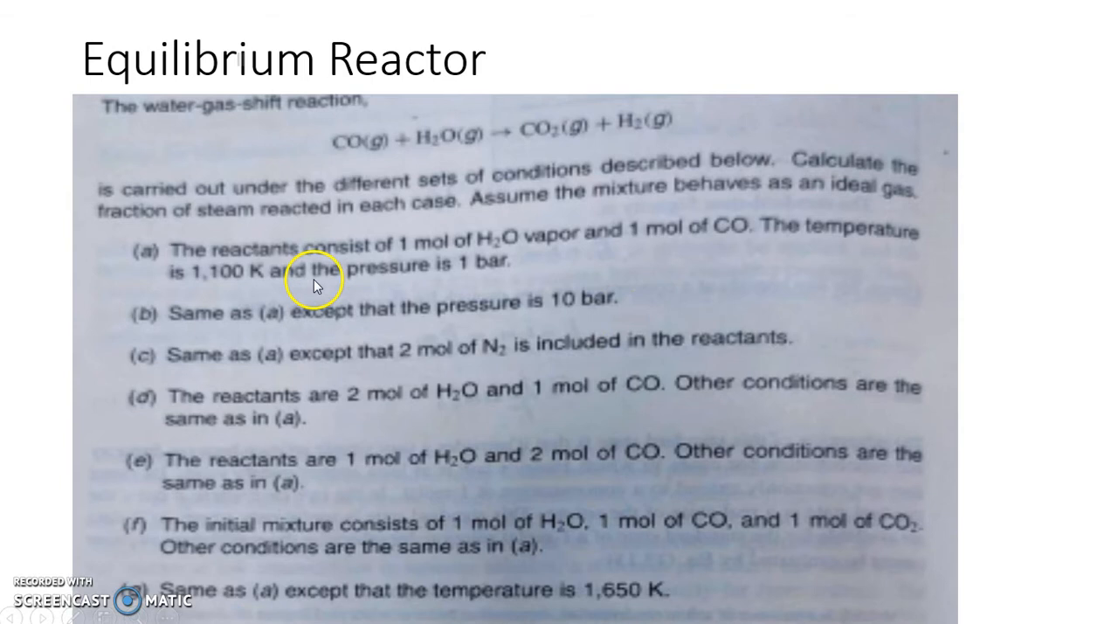
{"action": "key", "text": "alt+Tab"}
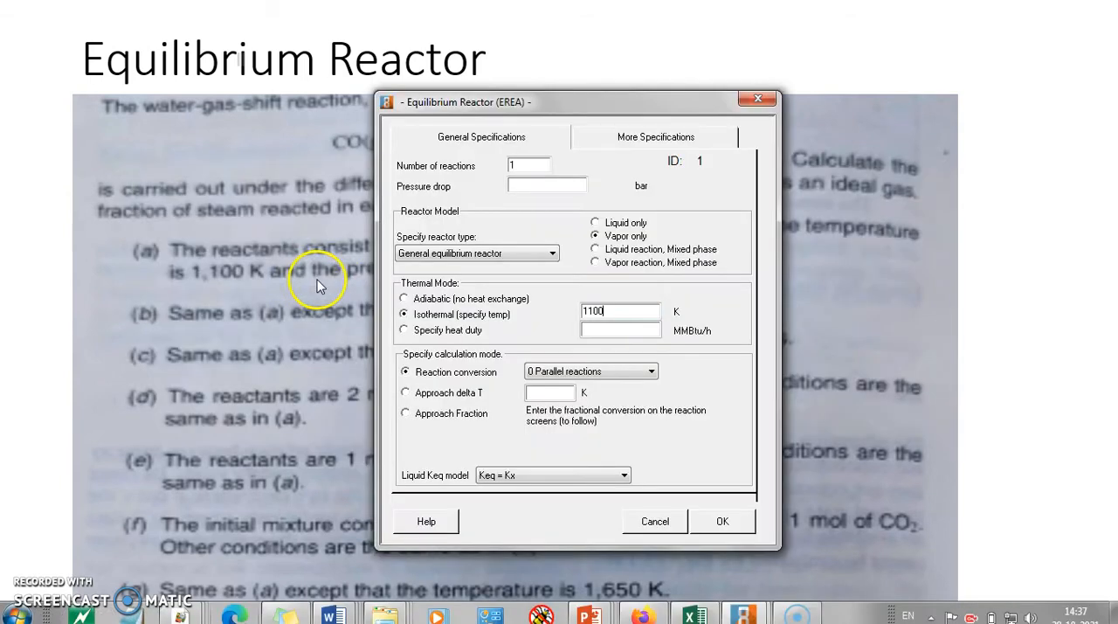
Step: Set the reactor's calculation mode to Approach delta T and review the liquid Keq model options
{"action": "left_click", "coordinate": [449, 394]}
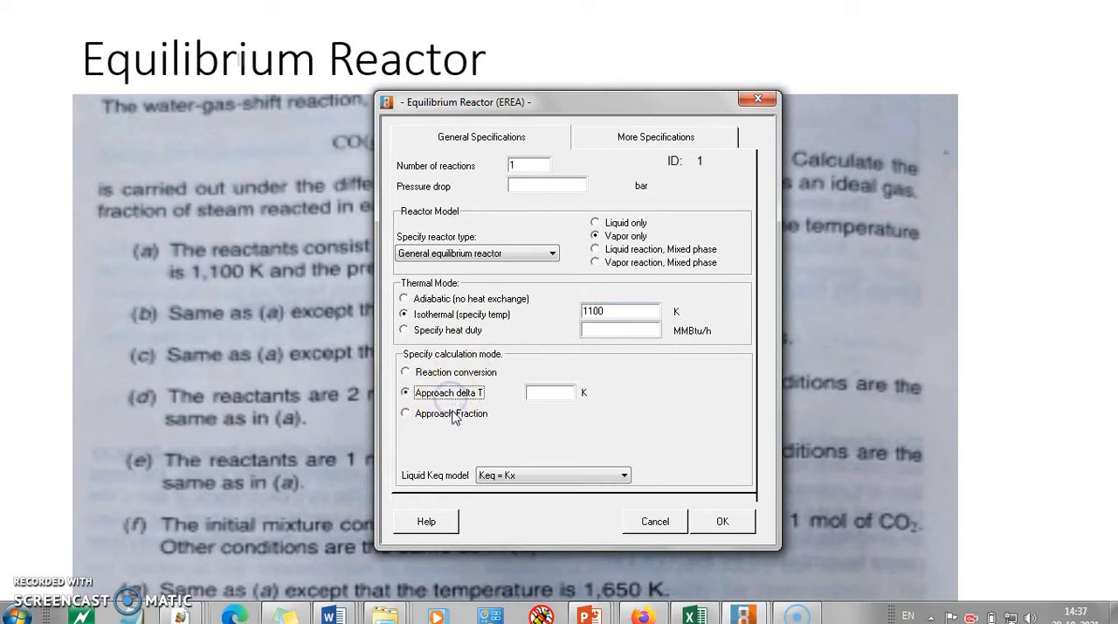
{"action": "left_click", "coordinate": [451, 412]}
{"action": "left_click", "coordinate": [459, 395]}
{"action": "left_click", "coordinate": [548, 395]}
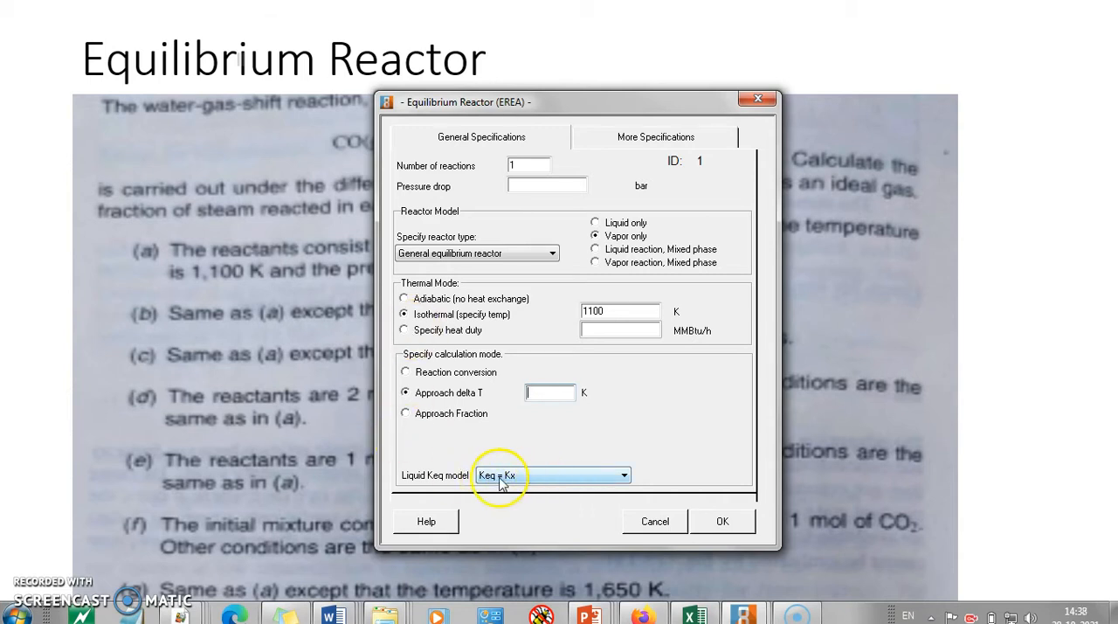
{"action": "left_click", "coordinate": [580, 477]}
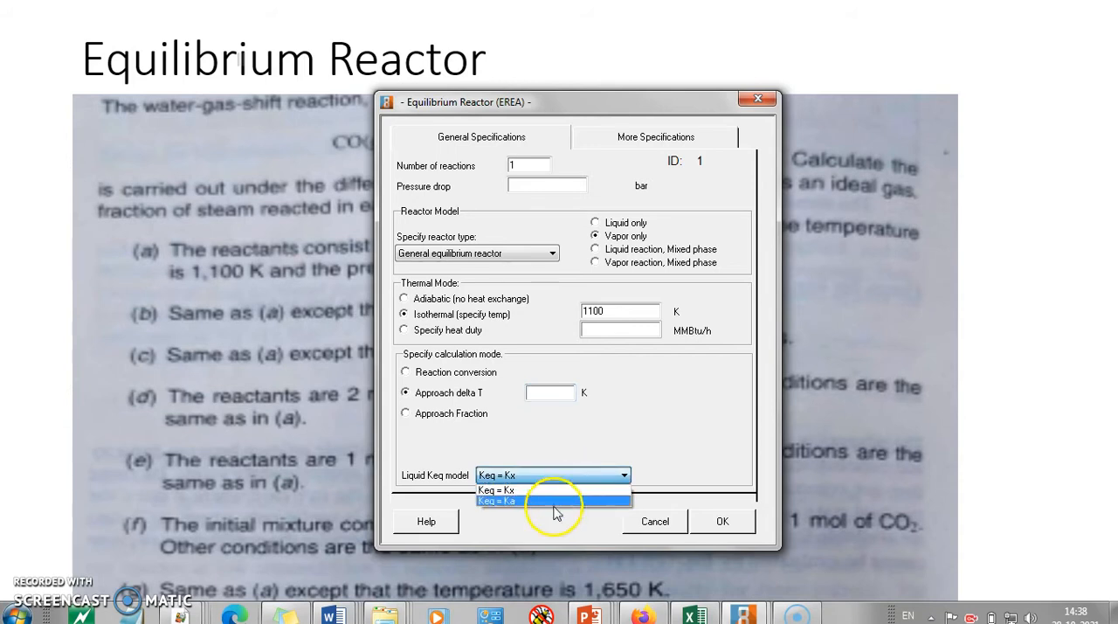
{"action": "left_click", "coordinate": [546, 480]}
{"action": "left_click", "coordinate": [625, 447]}
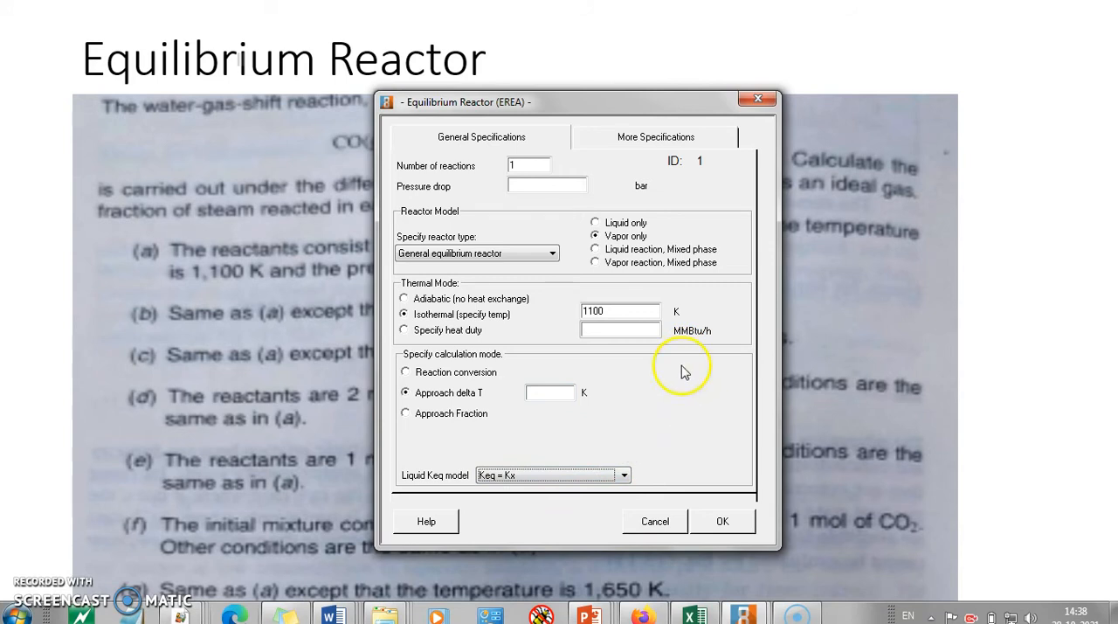
Step: Set the reaction engineering units to degrees Kelvin, bar, joules and gm-moles, and accept the reactor specifications
{"action": "left_click", "coordinate": [638, 138]}
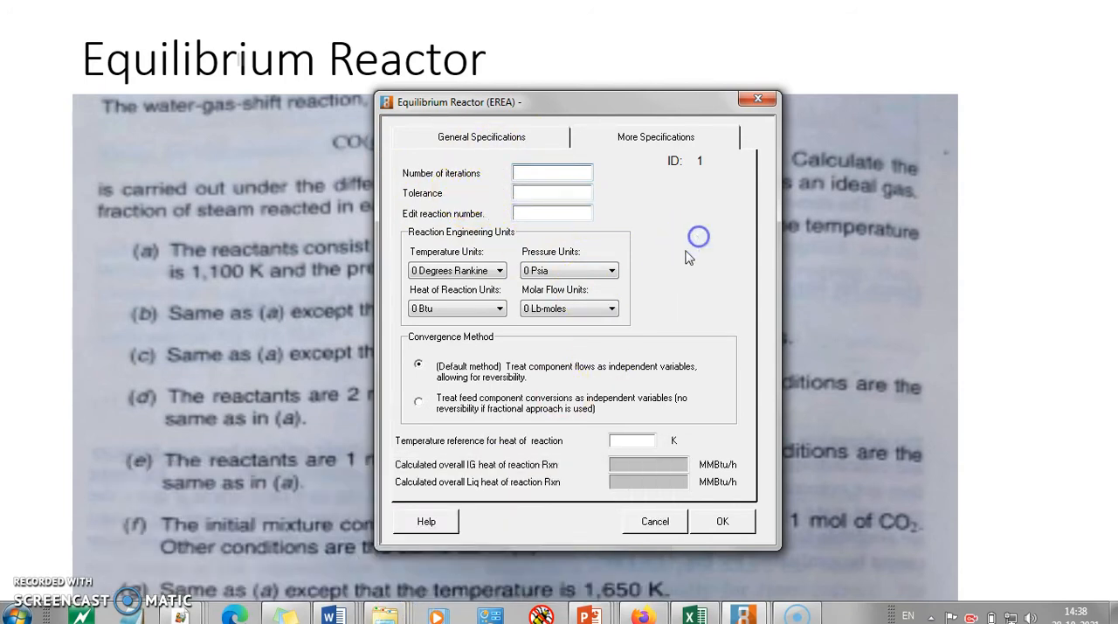
{"action": "left_click", "coordinate": [500, 270]}
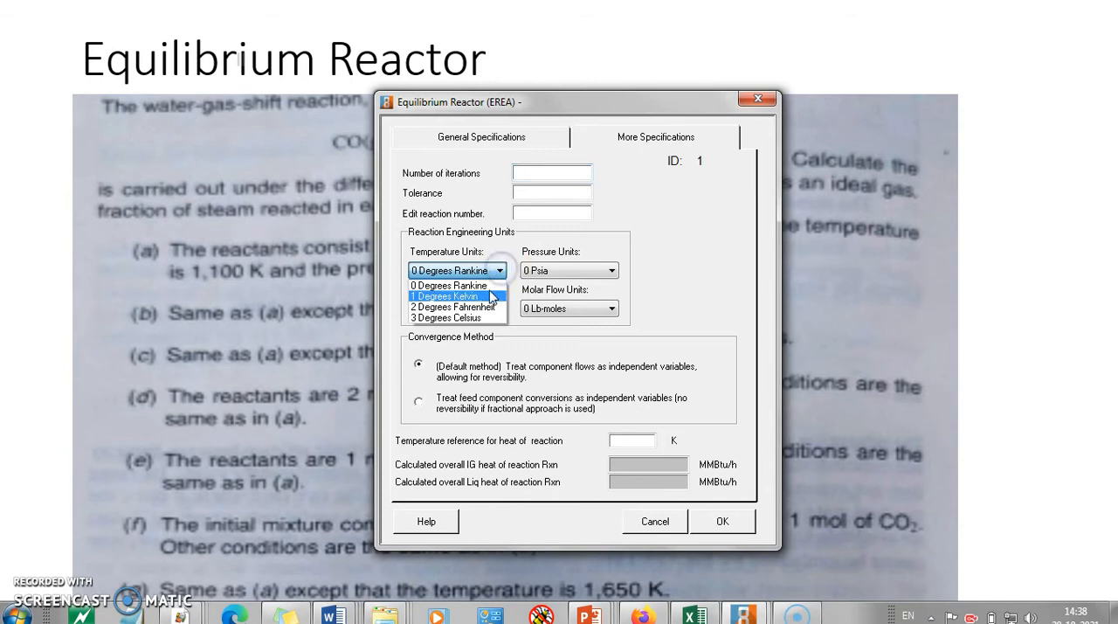
{"action": "left_click", "coordinate": [488, 297]}
{"action": "left_click", "coordinate": [560, 270]}
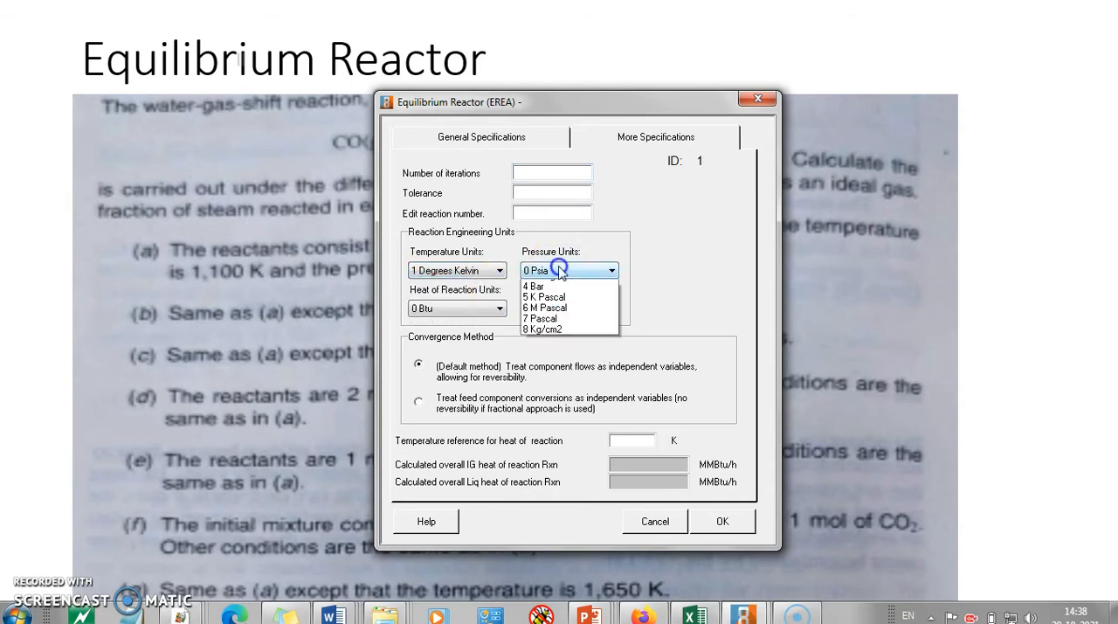
{"action": "left_click", "coordinate": [559, 328]}
{"action": "left_click", "coordinate": [483, 313]}
{"action": "left_click", "coordinate": [470, 357]}
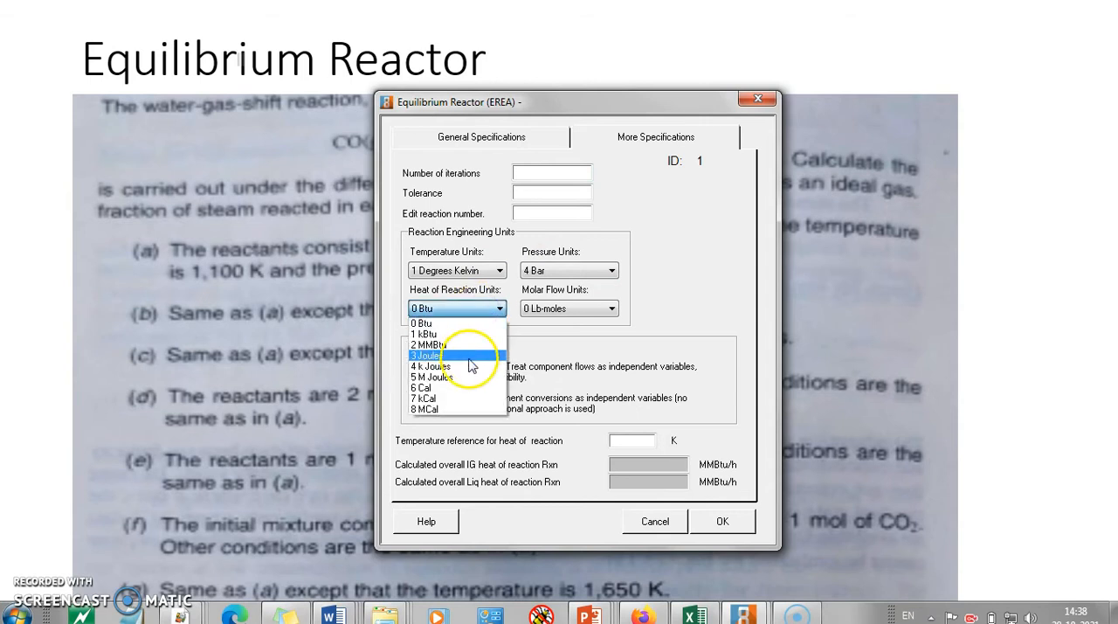
{"action": "left_click", "coordinate": [594, 308]}
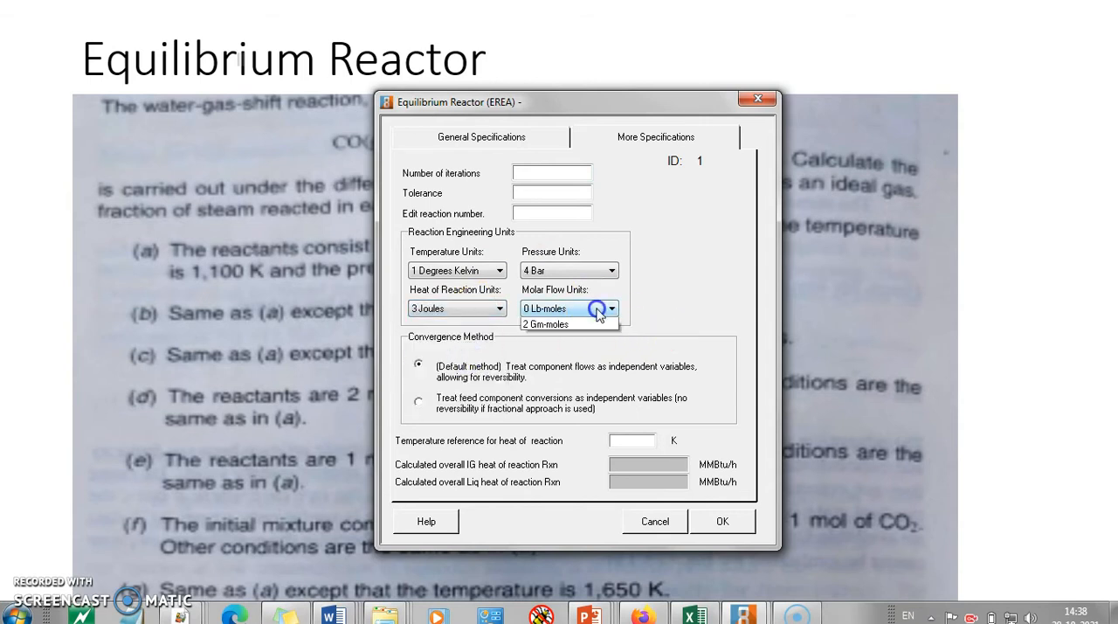
{"action": "left_click", "coordinate": [563, 344]}
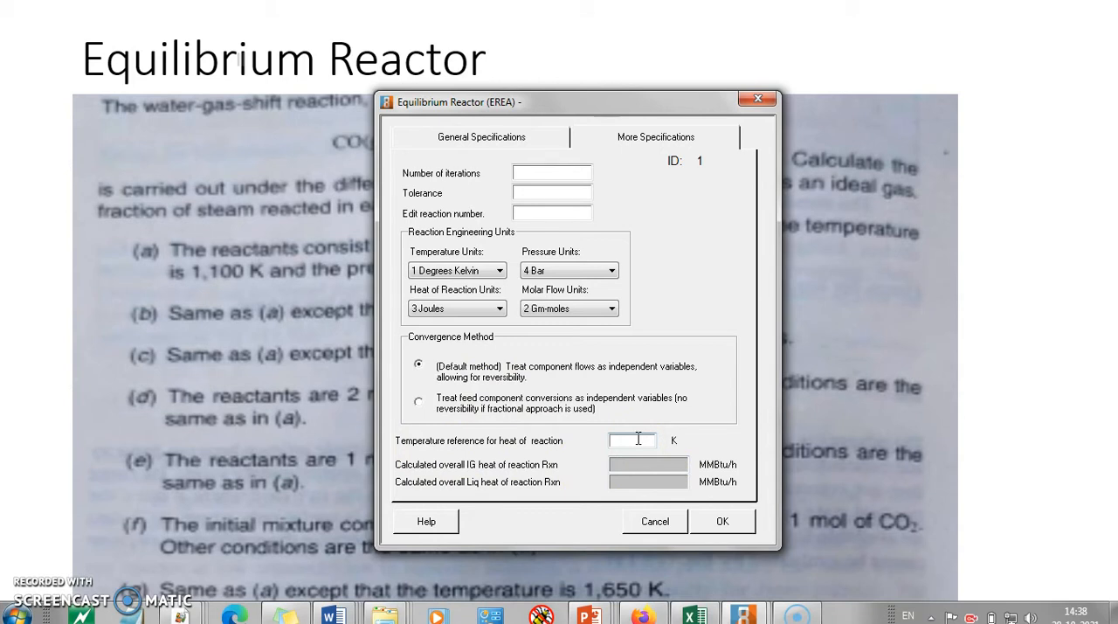
{"action": "left_click", "coordinate": [719, 522]}
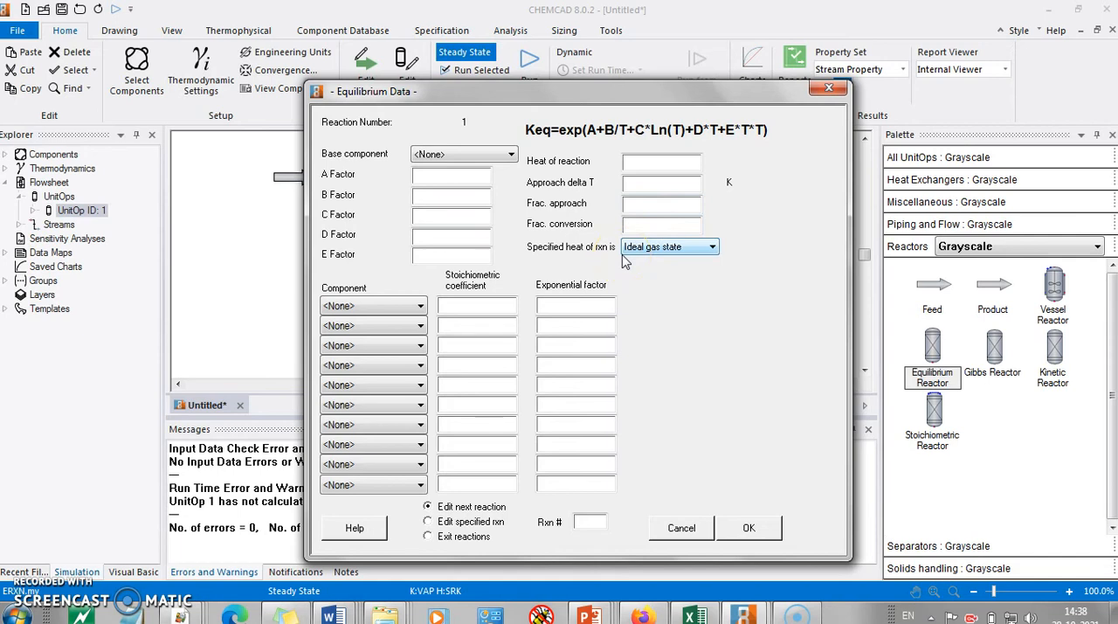
Step: Choose carbon monoxide as the base component and as the first component of reaction 1
{"action": "left_click", "coordinate": [511, 155]}
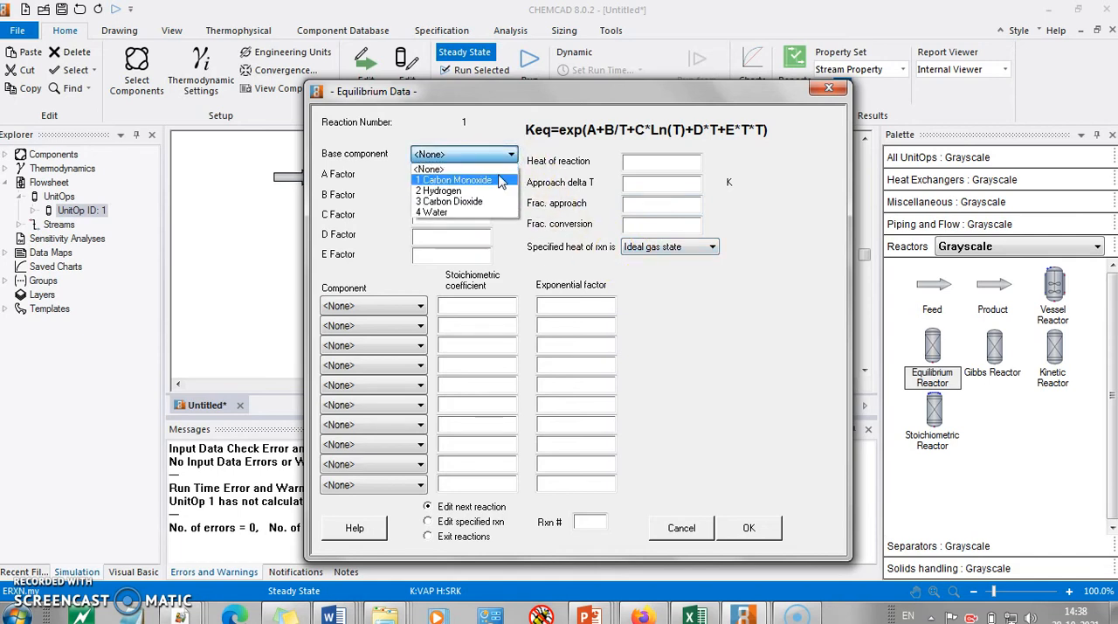
{"action": "left_click", "coordinate": [495, 182]}
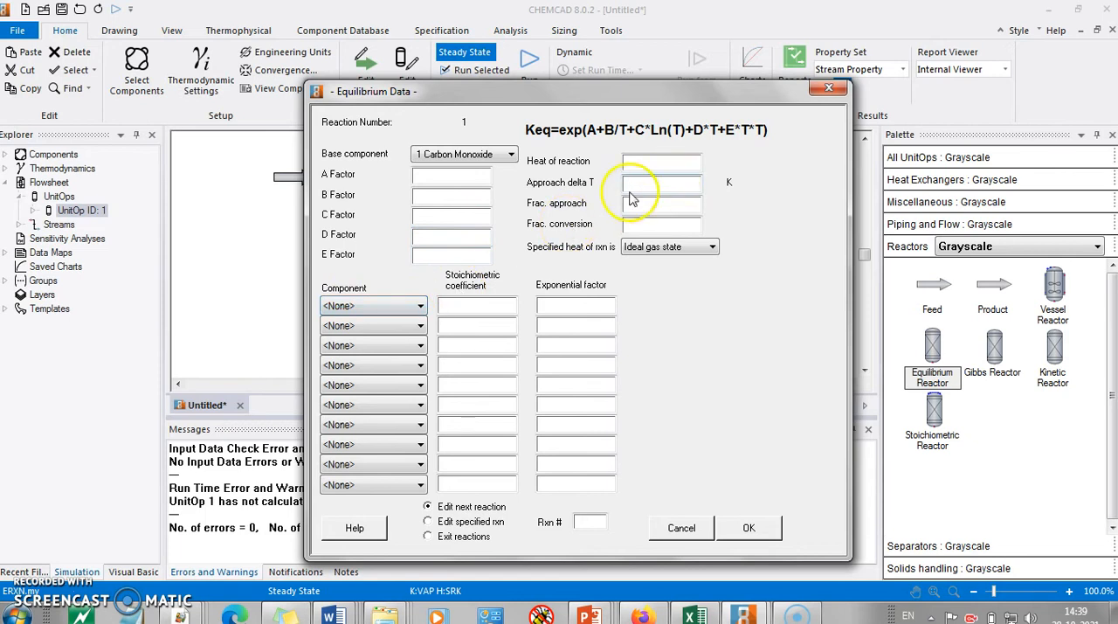
{"action": "left_click", "coordinate": [400, 308]}
{"action": "left_click", "coordinate": [394, 334]}
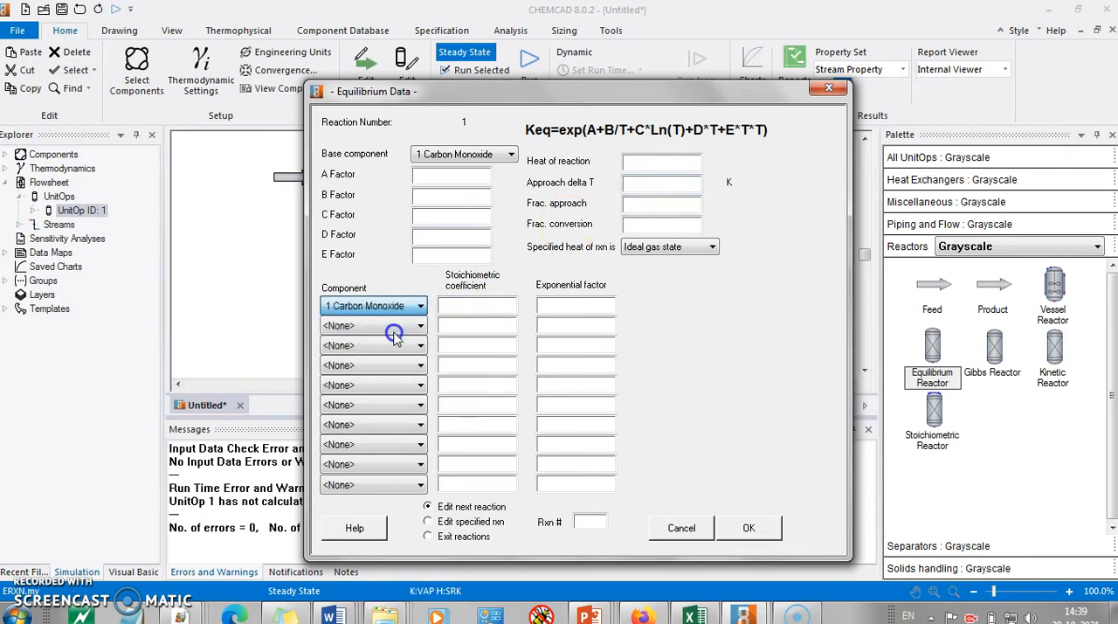
Step: Check the reaction equation in the problem statement and add water, carbon dioxide and hydrogen as the remaining reaction components
{"action": "key", "text": "alt+Tab"}
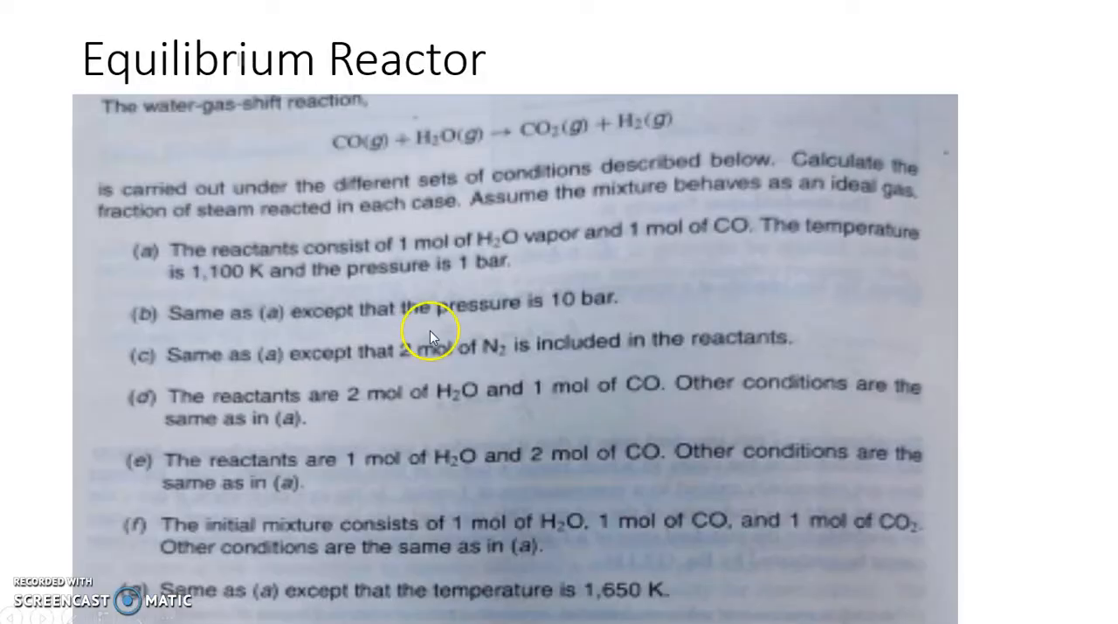
{"action": "key", "text": "alt+Tab"}
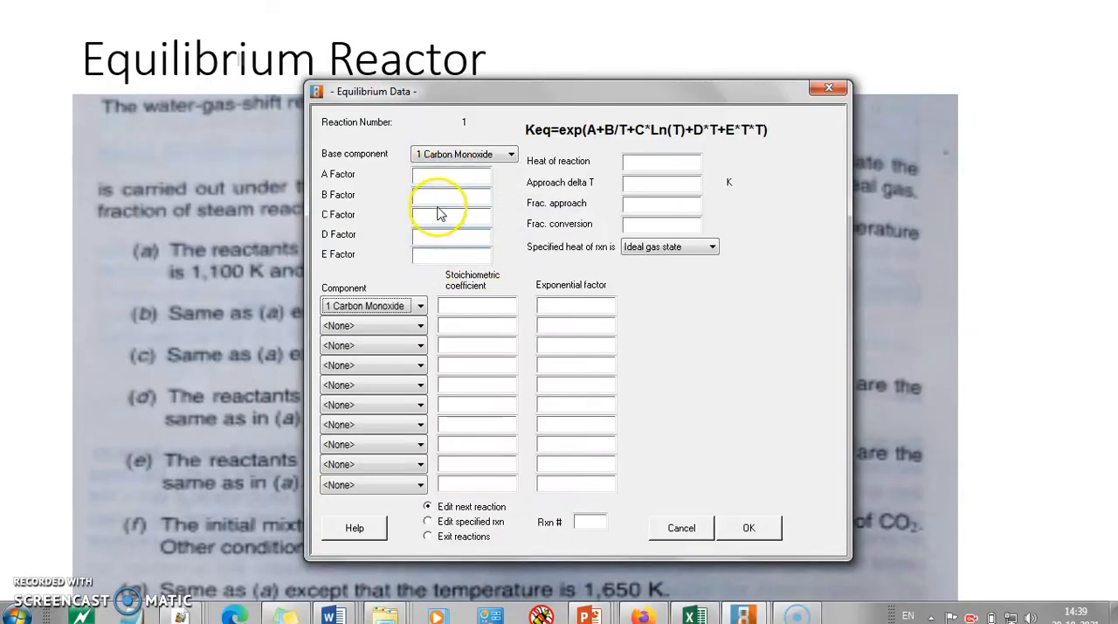
{"action": "left_click", "coordinate": [411, 325]}
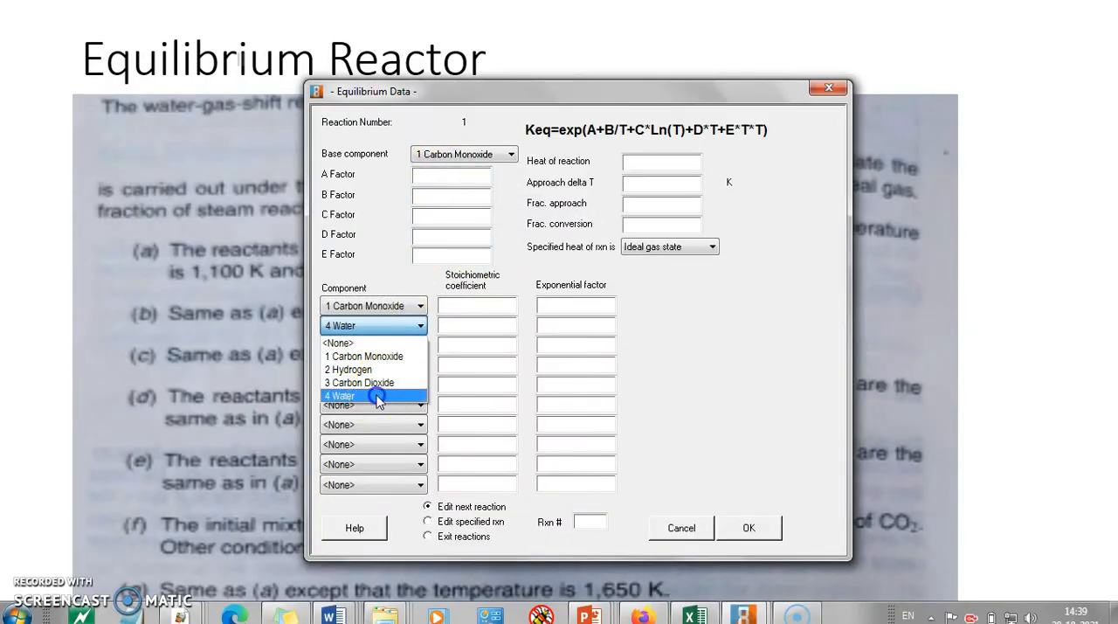
{"action": "left_click", "coordinate": [375, 395]}
{"action": "left_click", "coordinate": [421, 346]}
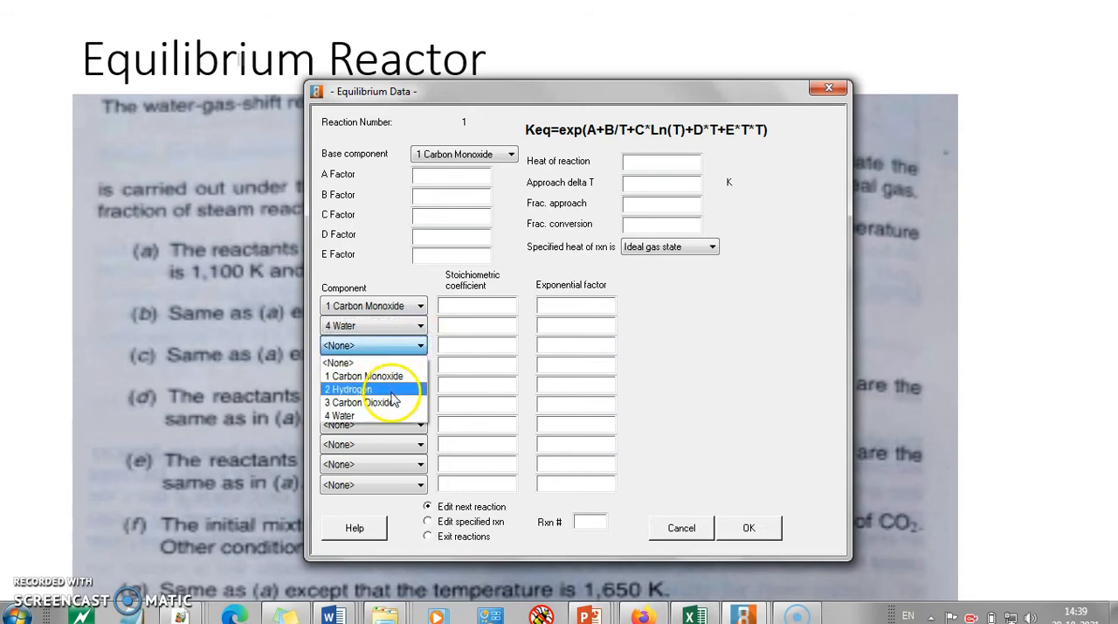
{"action": "left_click", "coordinate": [390, 400]}
{"action": "left_click", "coordinate": [416, 368]}
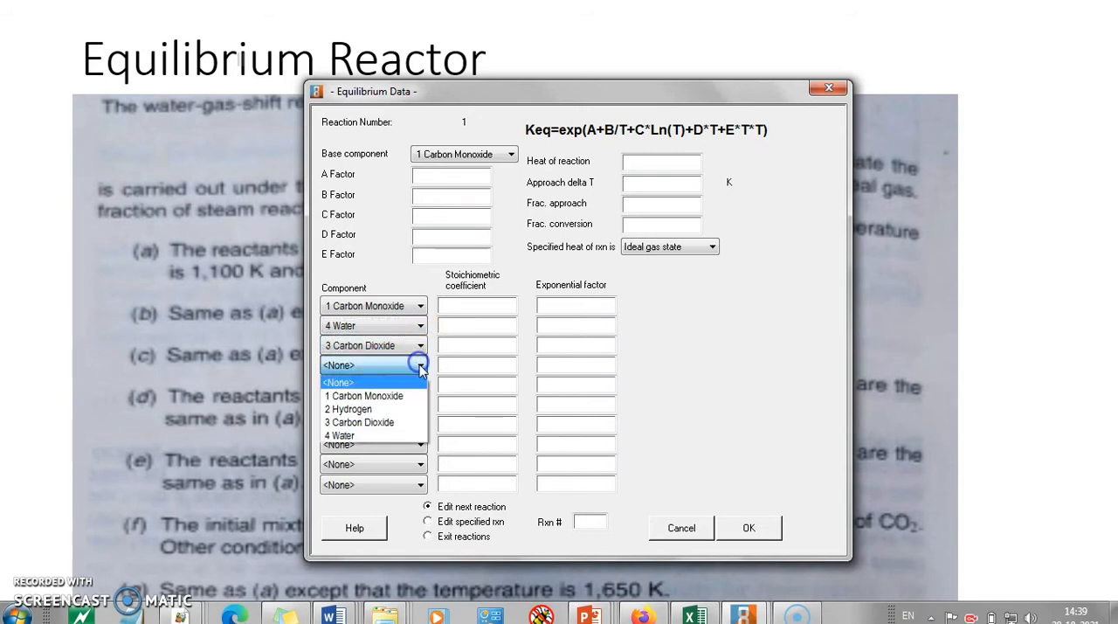
{"action": "left_click", "coordinate": [387, 405]}
Step: Enter stoichiometric coefficients of -1 for carbon monoxide and water and 1 for carbon dioxide and hydrogen, and accept the equilibrium data
{"action": "left_click", "coordinate": [492, 307]}
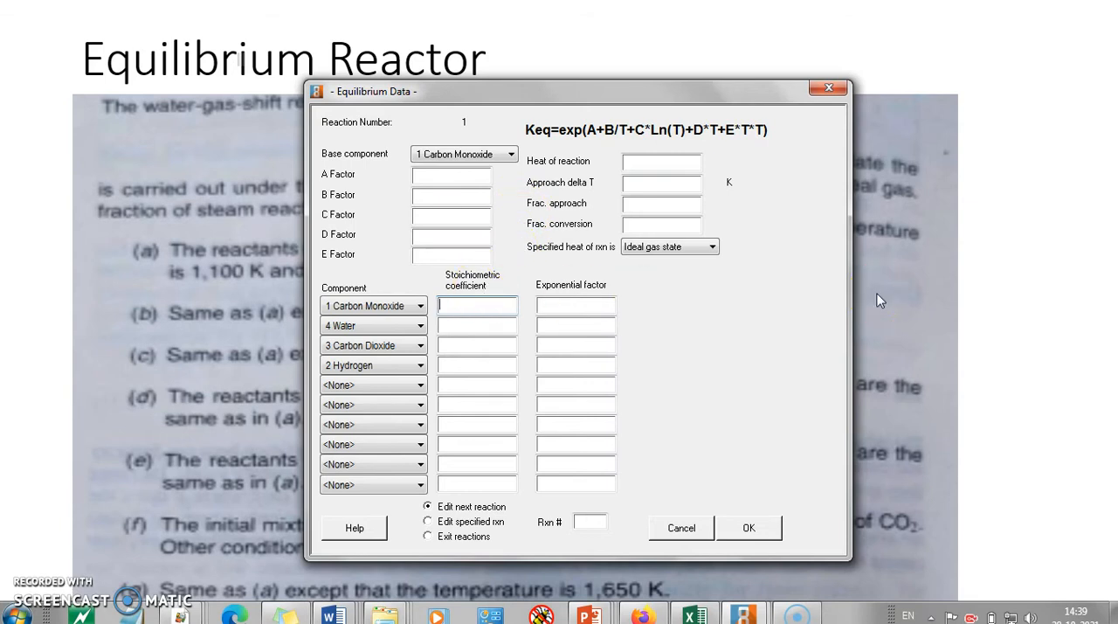
{"action": "left_click", "coordinate": [482, 325]}
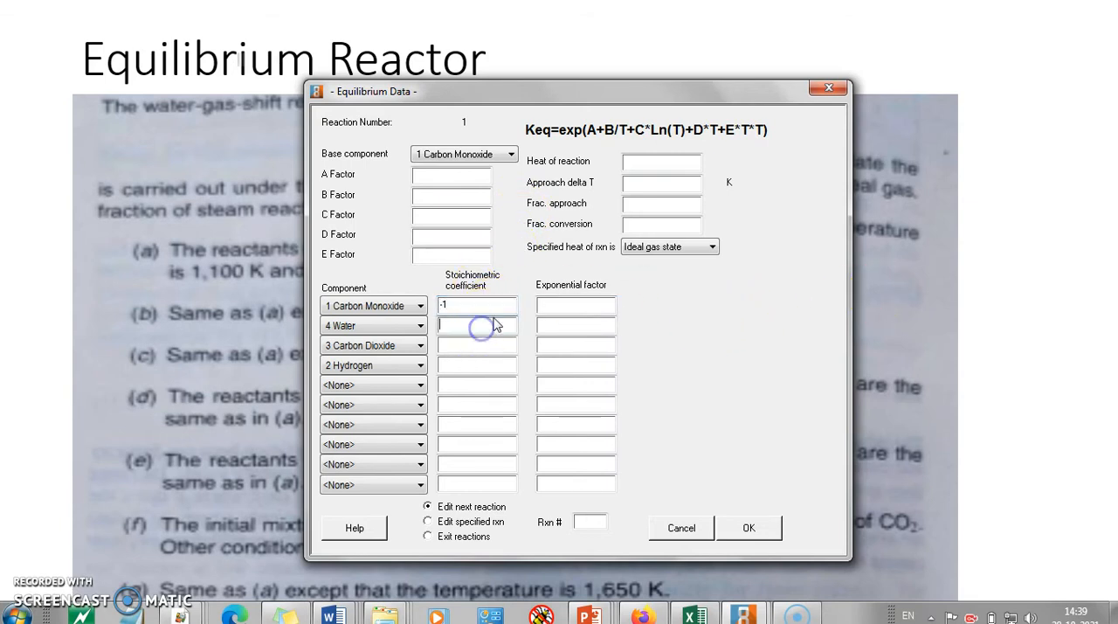
{"action": "left_click", "coordinate": [486, 348]}
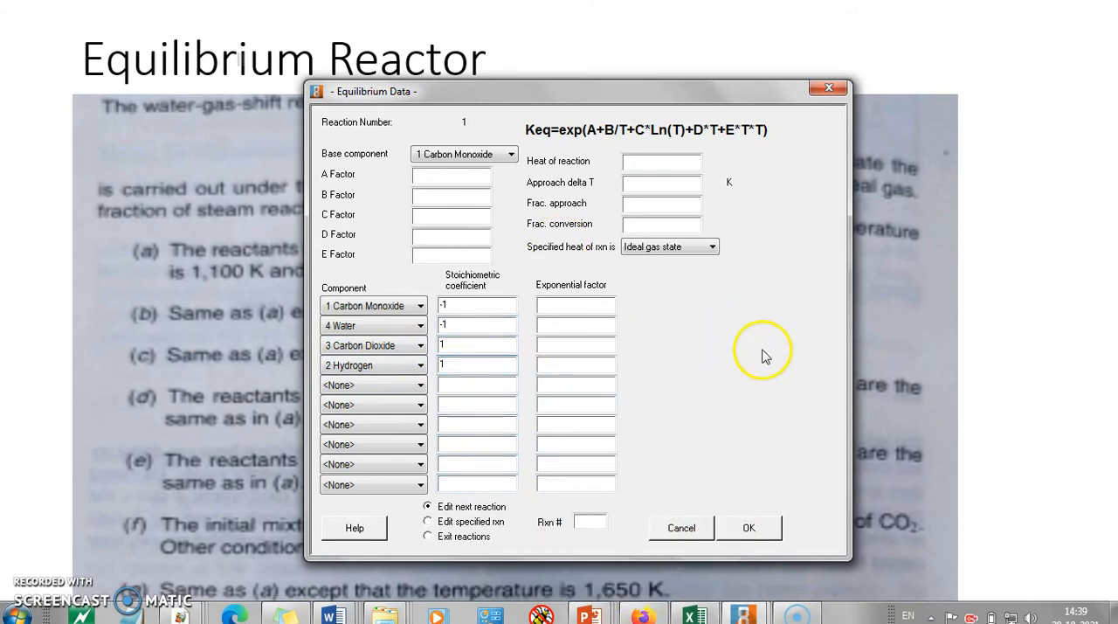
{"action": "left_click", "coordinate": [752, 526]}
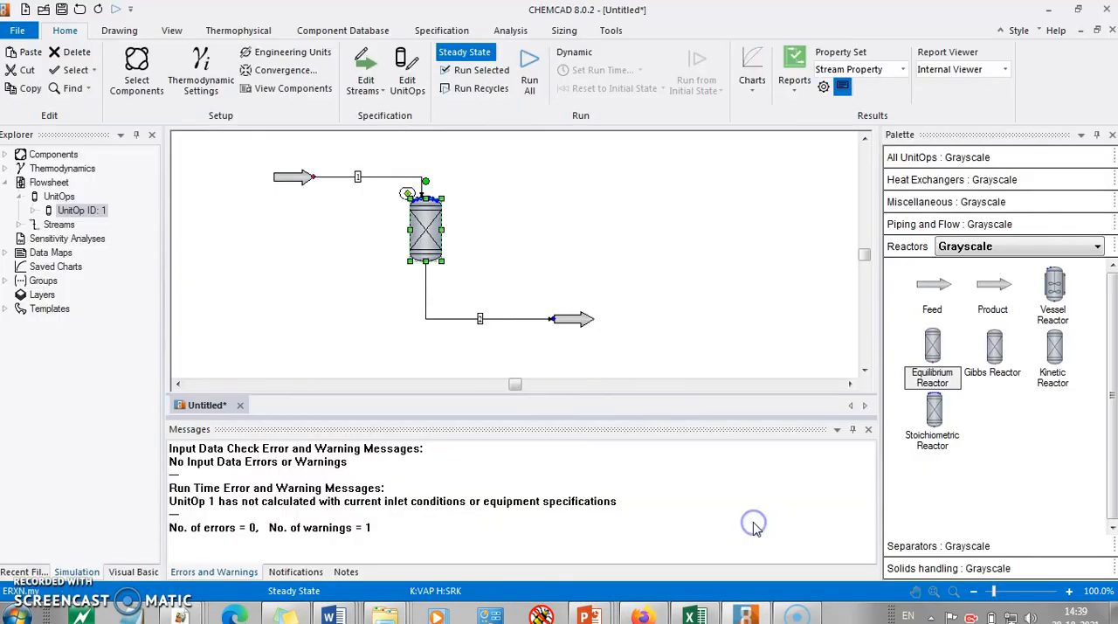
Step: Select the whole flowsheet and run the steady-state simulation on the selection
{"action": "left_click", "coordinate": [661, 259]}
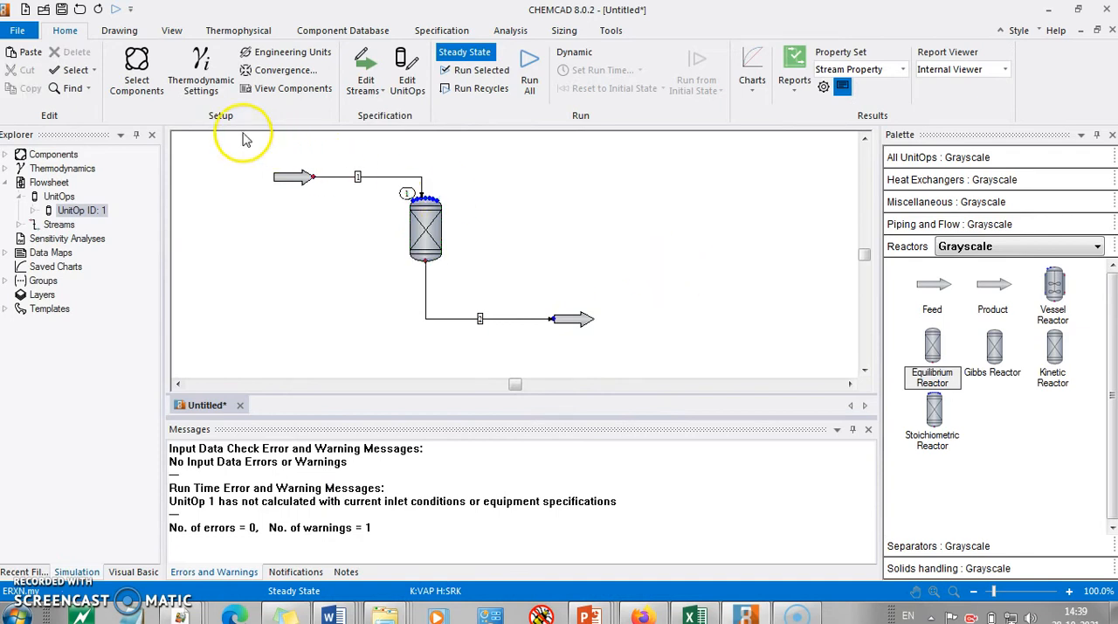
{"action": "left_click_drag", "start_coordinate": [623, 356], "coordinate": [635, 355]}
{"action": "left_click", "coordinate": [476, 70]}
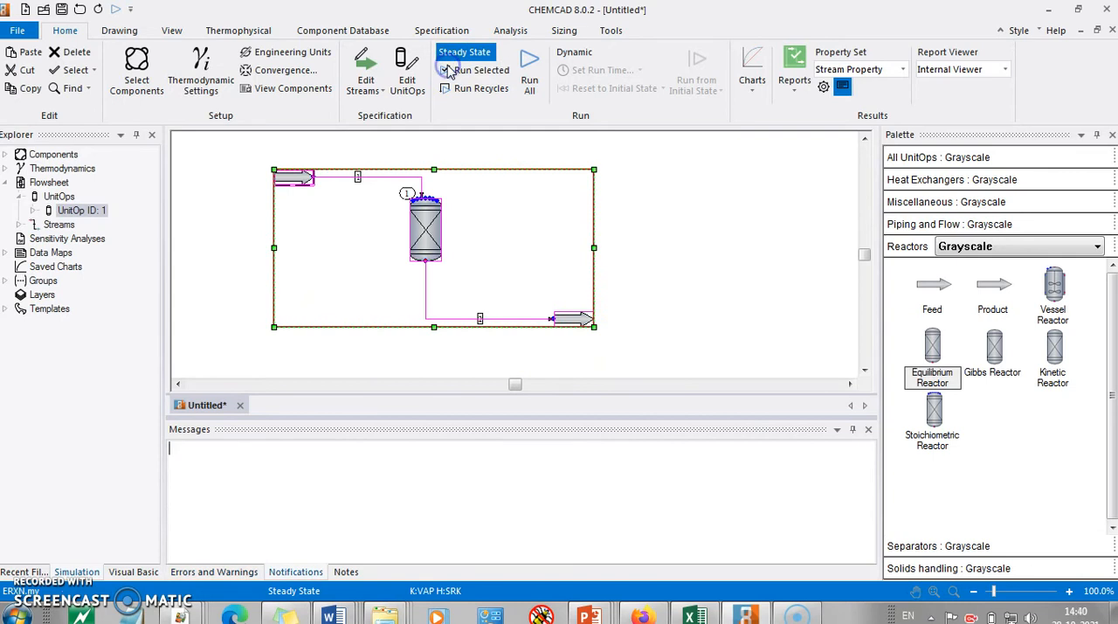
{"action": "left_click", "coordinate": [704, 236]}
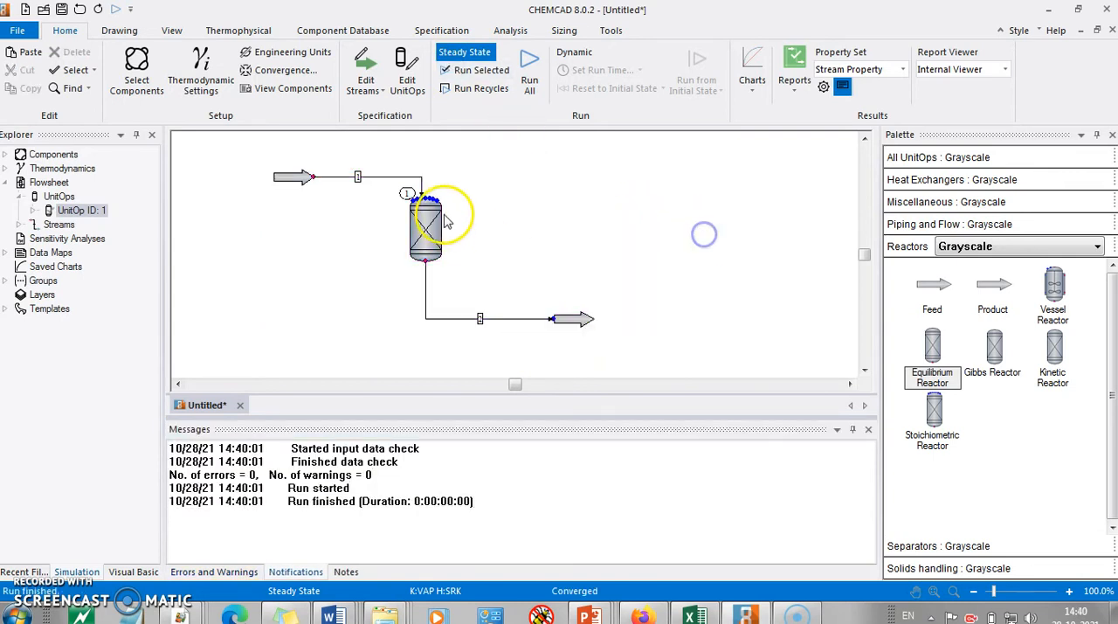
Step: Open the product stream, show its composition as mole fractions and accept it
{"action": "left_click", "coordinate": [584, 322]}
{"action": "double_click", "coordinate": [584, 321]}
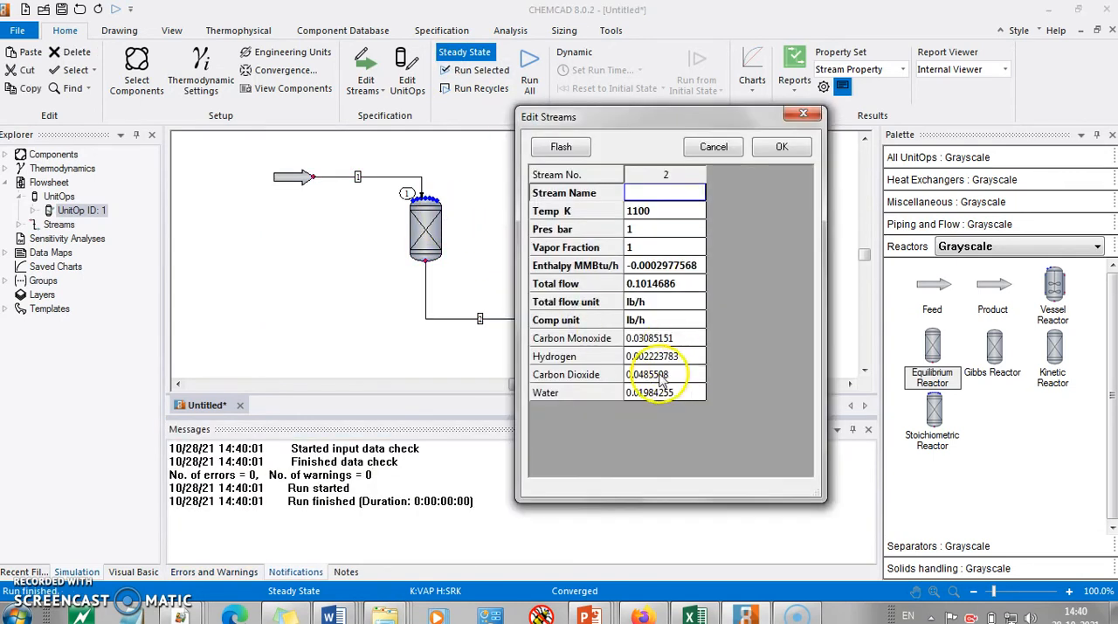
{"action": "left_click", "coordinate": [681, 322]}
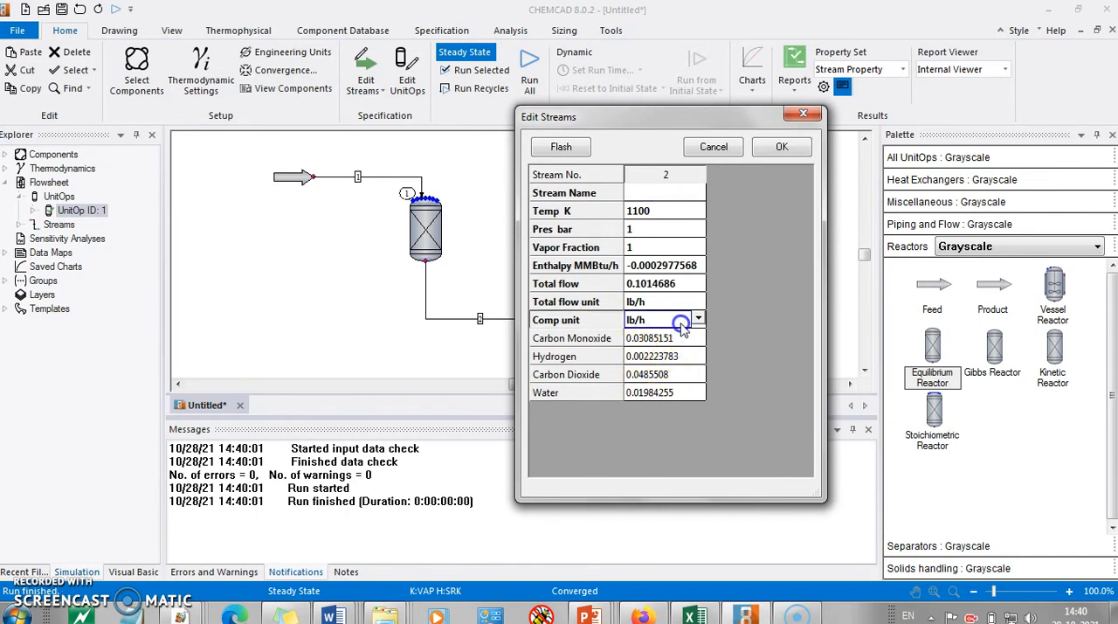
{"action": "left_click", "coordinate": [699, 319]}
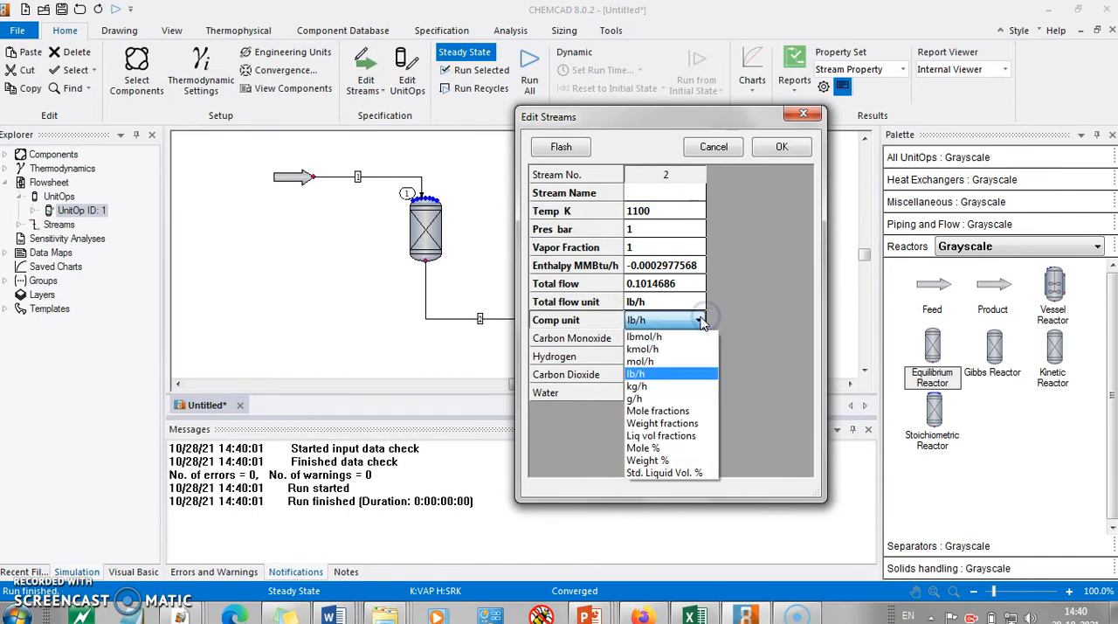
{"action": "left_click", "coordinate": [685, 411]}
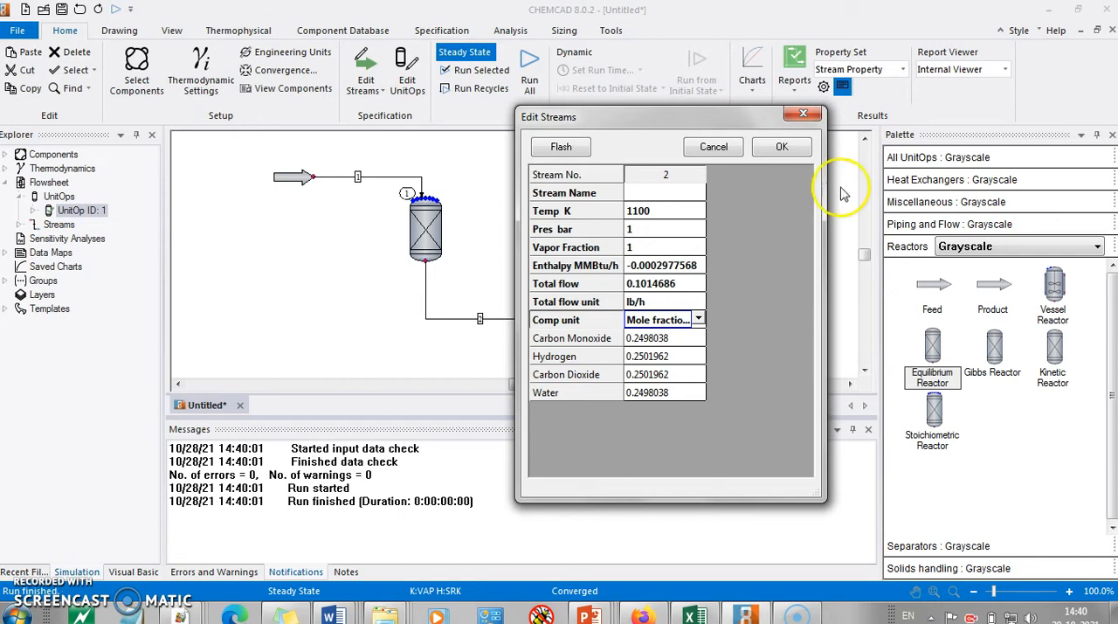
{"action": "left_click", "coordinate": [781, 146]}
Step: Review the feed stream's conditions and component flows, and check the next case in the problem statement
{"action": "left_click", "coordinate": [291, 177]}
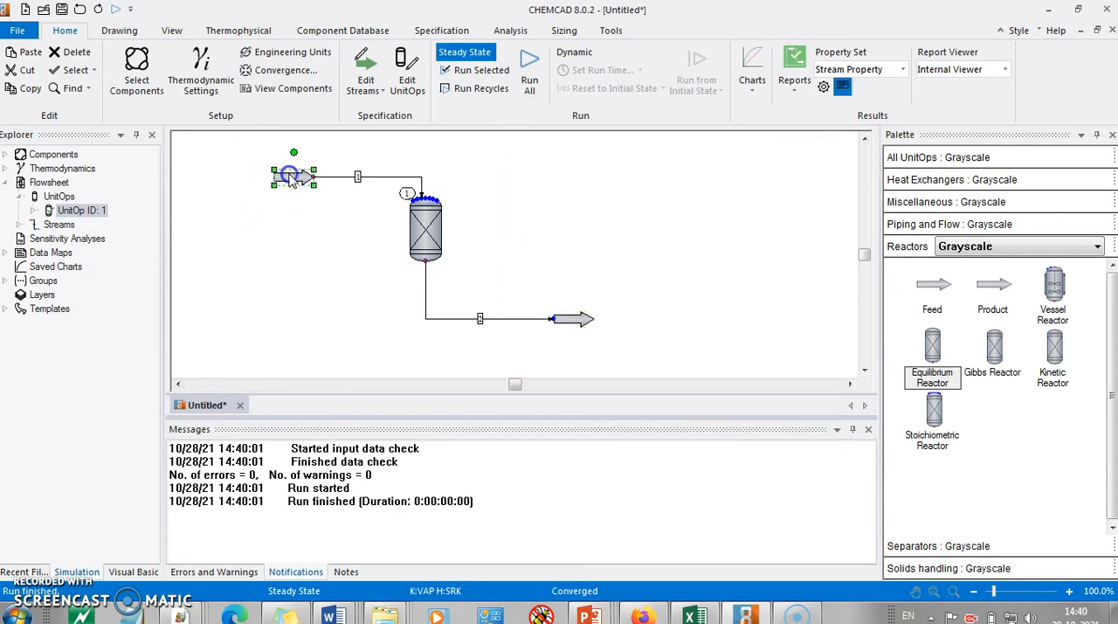
{"action": "double_click", "coordinate": [294, 178]}
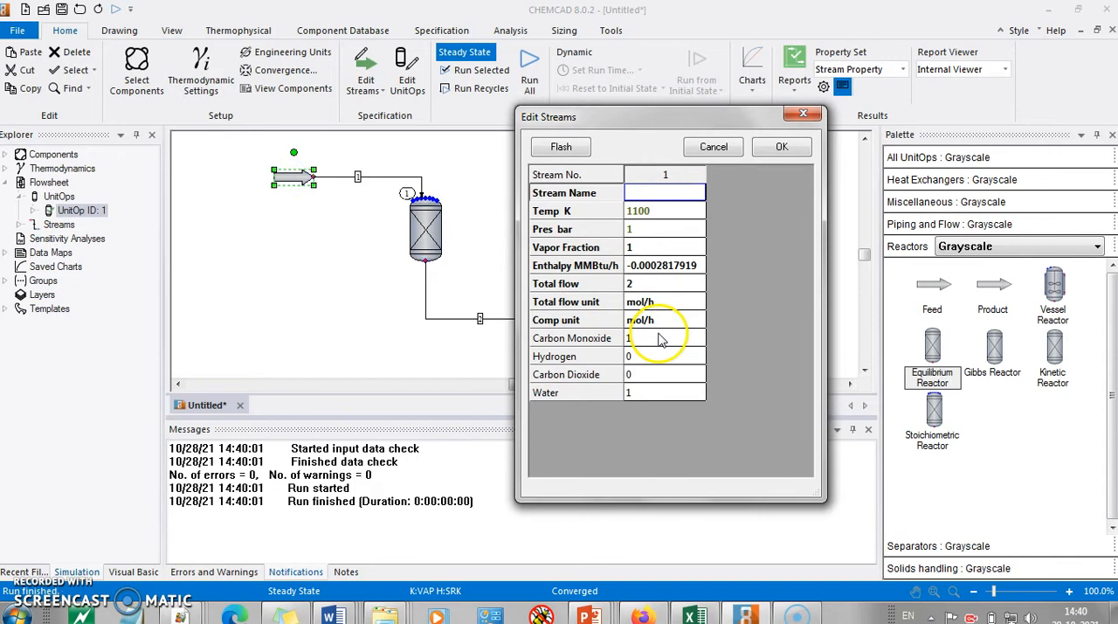
{"action": "left_click", "coordinate": [803, 114]}
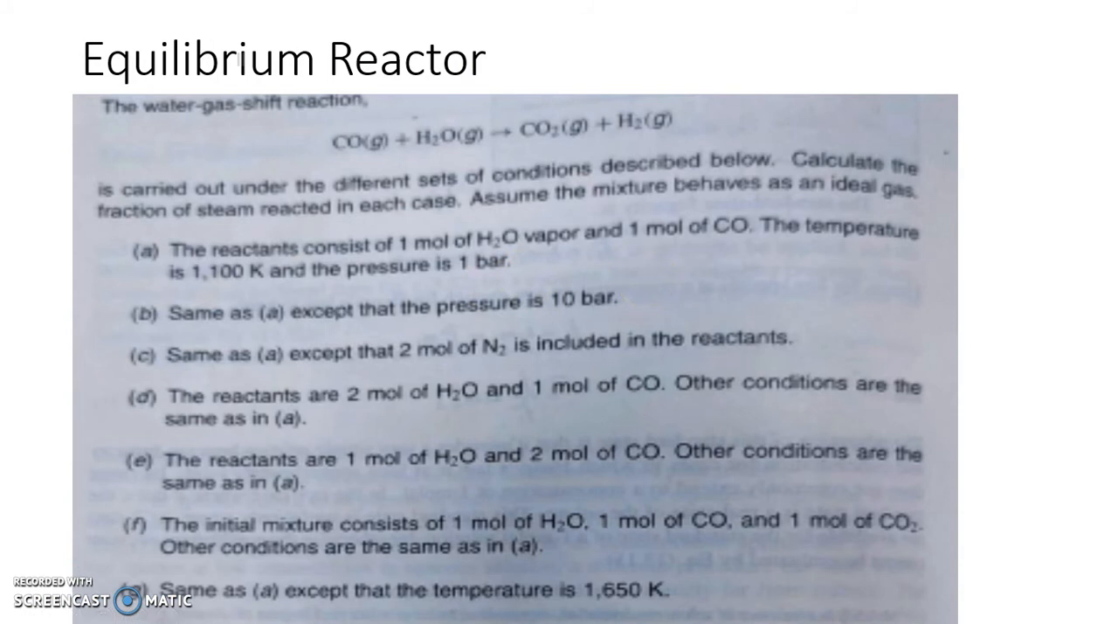
{"action": "key", "text": "alt+Tab"}
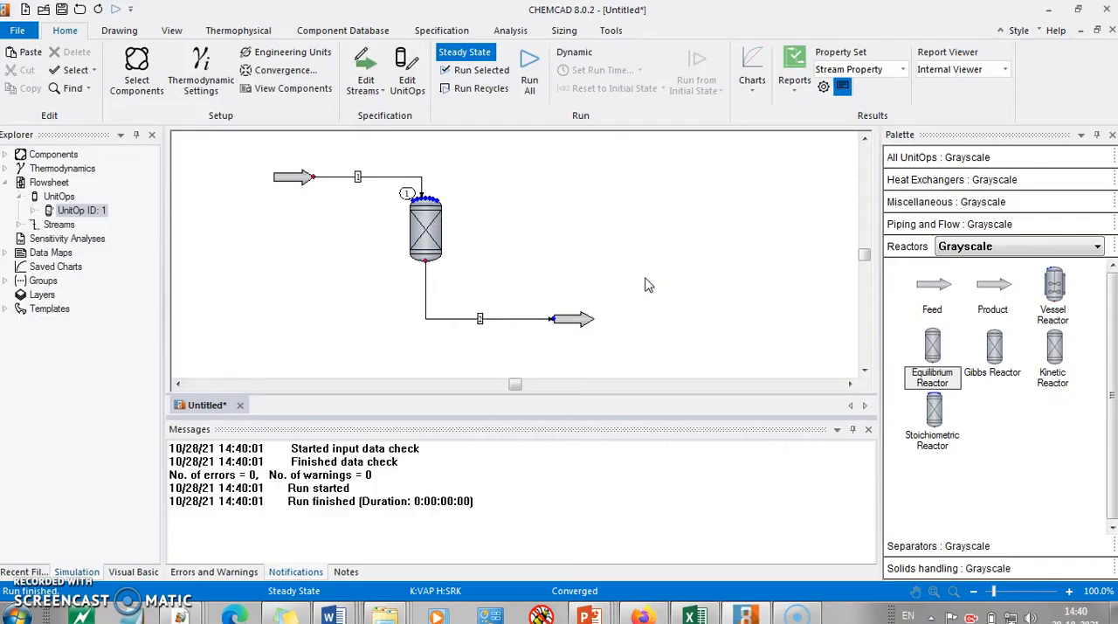
Step: Review the equilibrium reactor's general specifications and reaction data, then close them without changes
{"action": "double_click", "coordinate": [426, 229]}
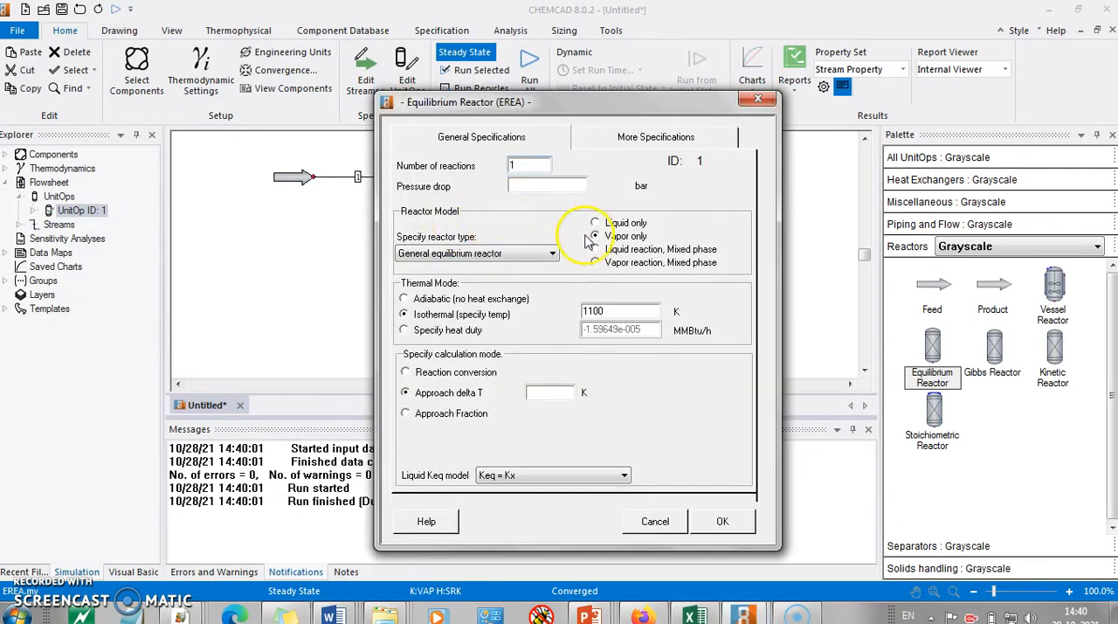
{"action": "left_click", "coordinate": [725, 524]}
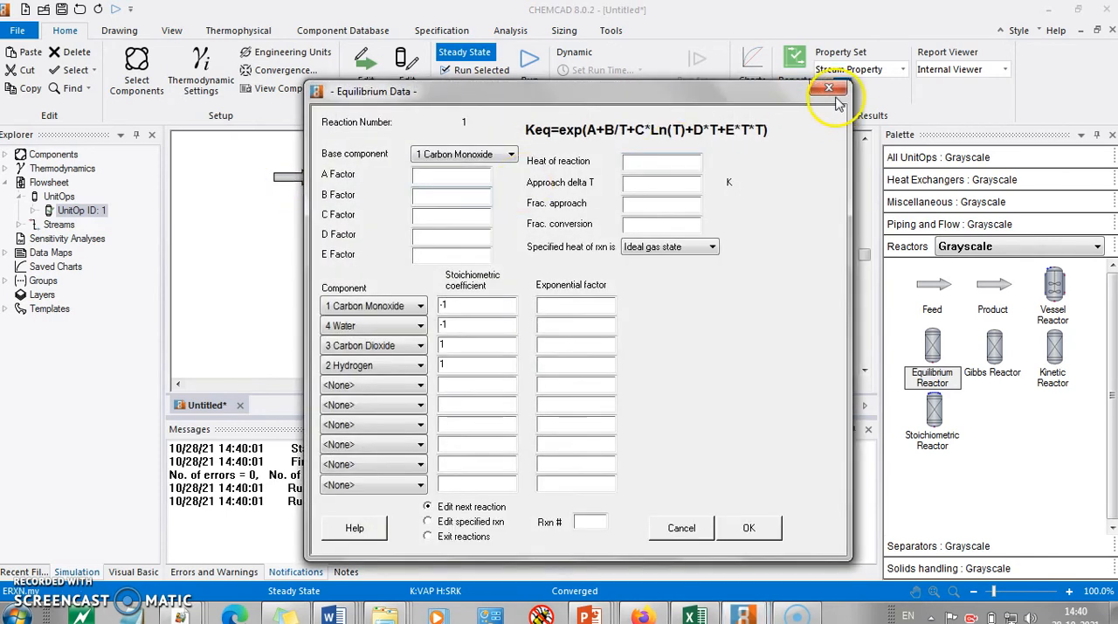
{"action": "left_click", "coordinate": [830, 90]}
Step: Set the feed stream's pressure to 10 bar and accept the stream
{"action": "left_click", "coordinate": [293, 180]}
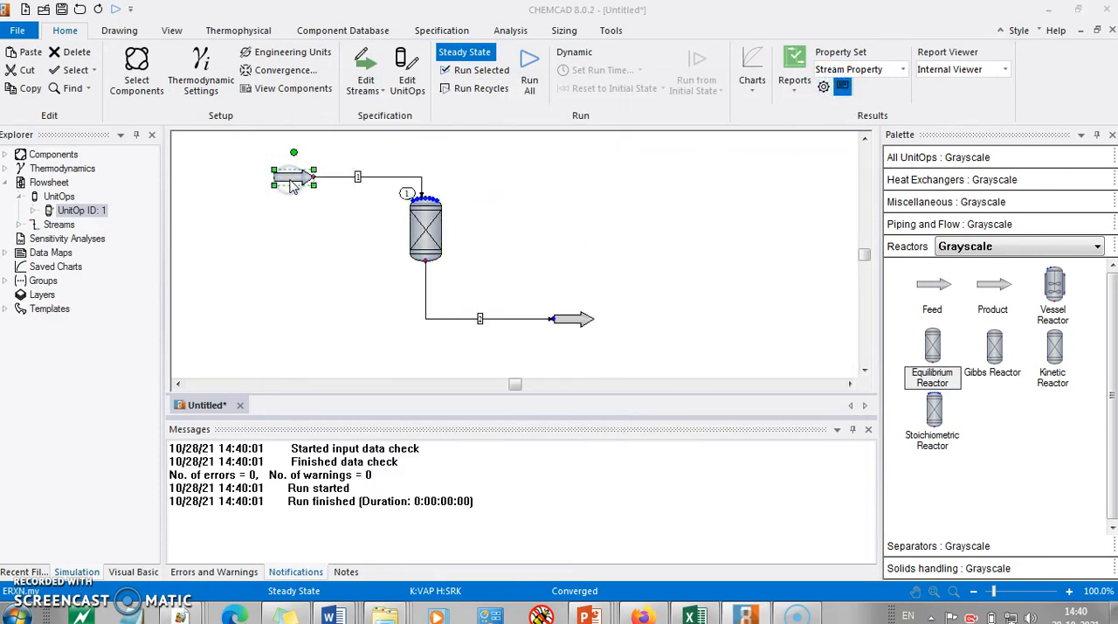
{"action": "double_click", "coordinate": [293, 181]}
{"action": "left_click", "coordinate": [647, 232]}
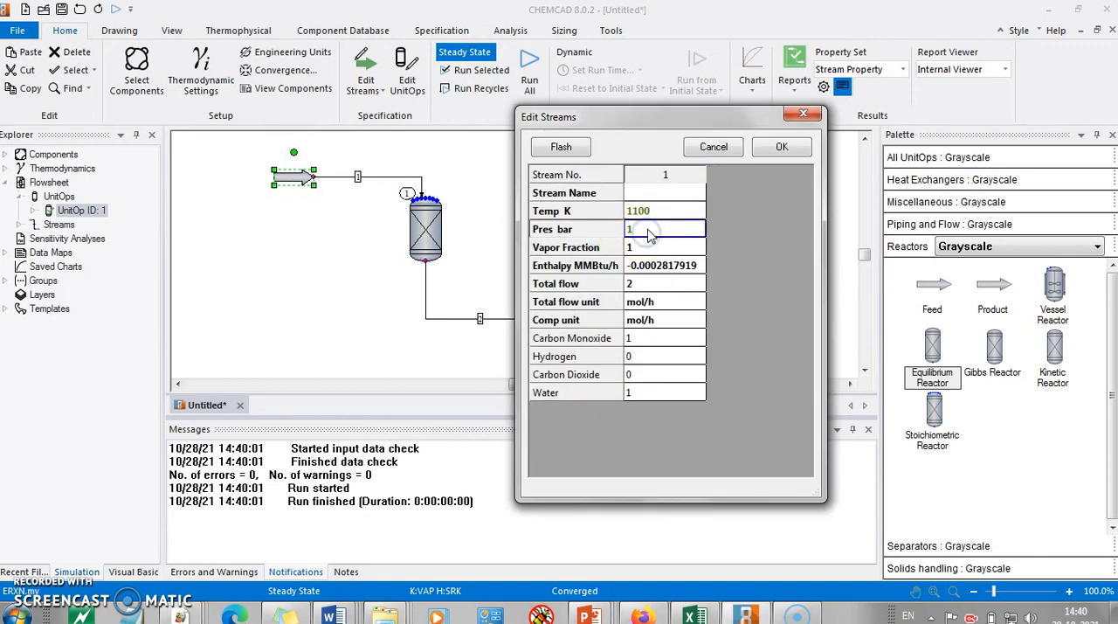
{"action": "type", "text": "10"}
{"action": "left_click", "coordinate": [781, 147]}
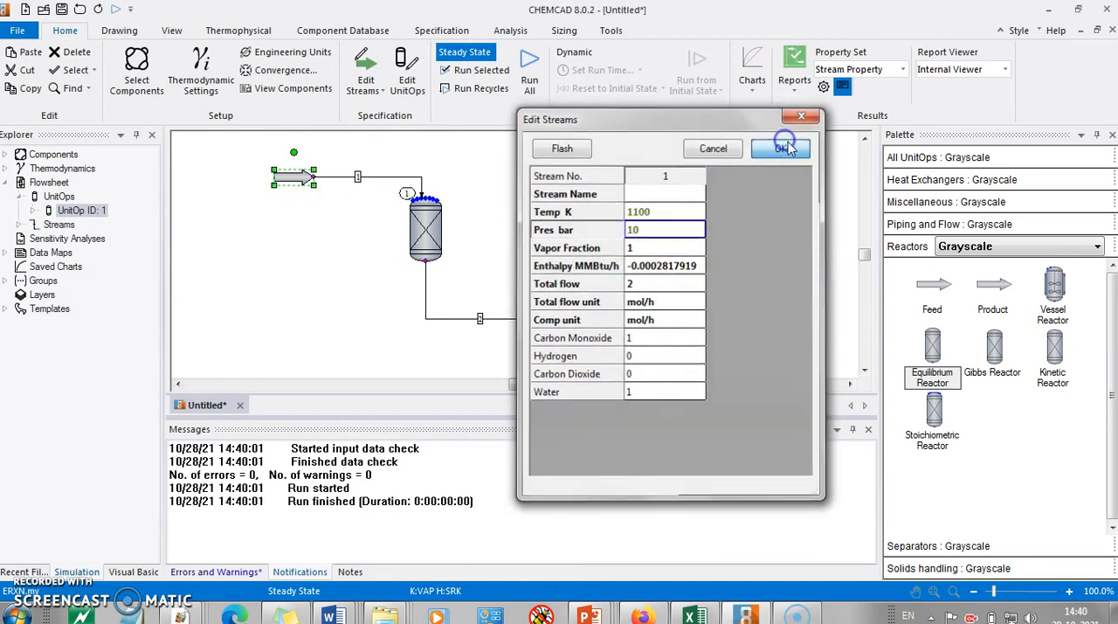
Step: Run the whole flowsheet with the 10 bar feed and review the product stream's mole fractions
{"action": "left_click_drag", "start_coordinate": [253, 162], "coordinate": [624, 345]}
{"action": "left_click", "coordinate": [476, 70]}
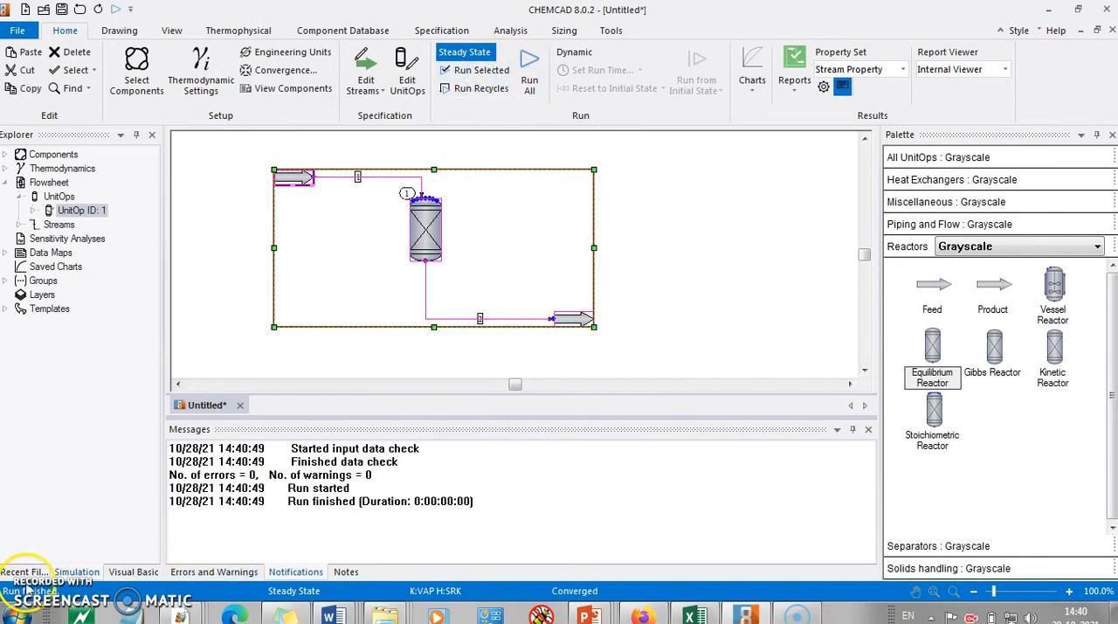
{"action": "left_click", "coordinate": [615, 244]}
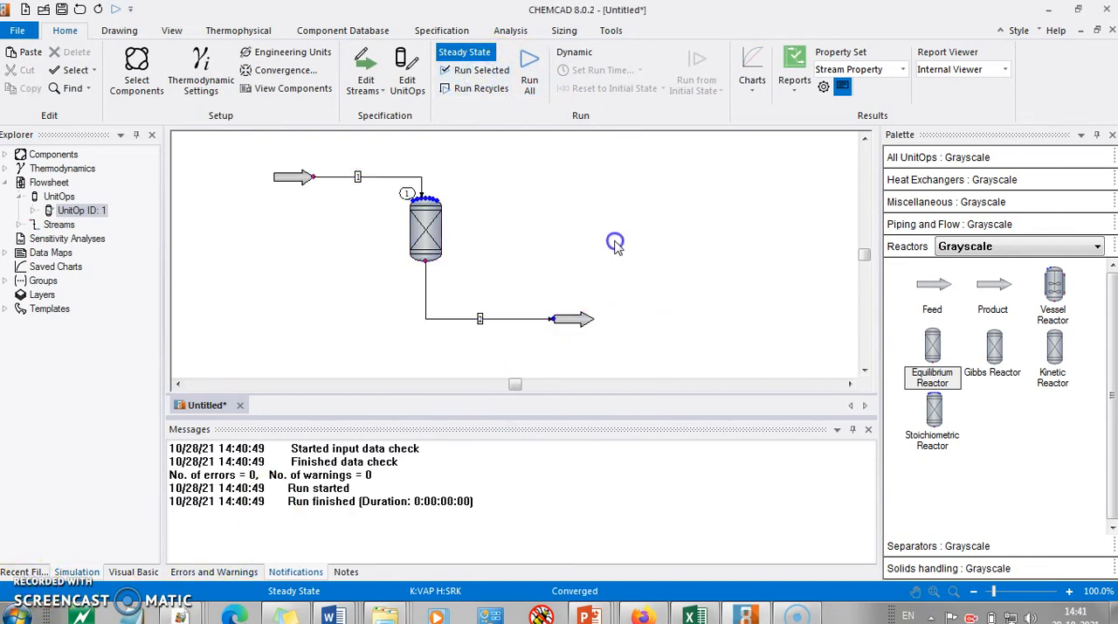
{"action": "left_click", "coordinate": [577, 322]}
{"action": "double_click", "coordinate": [579, 324]}
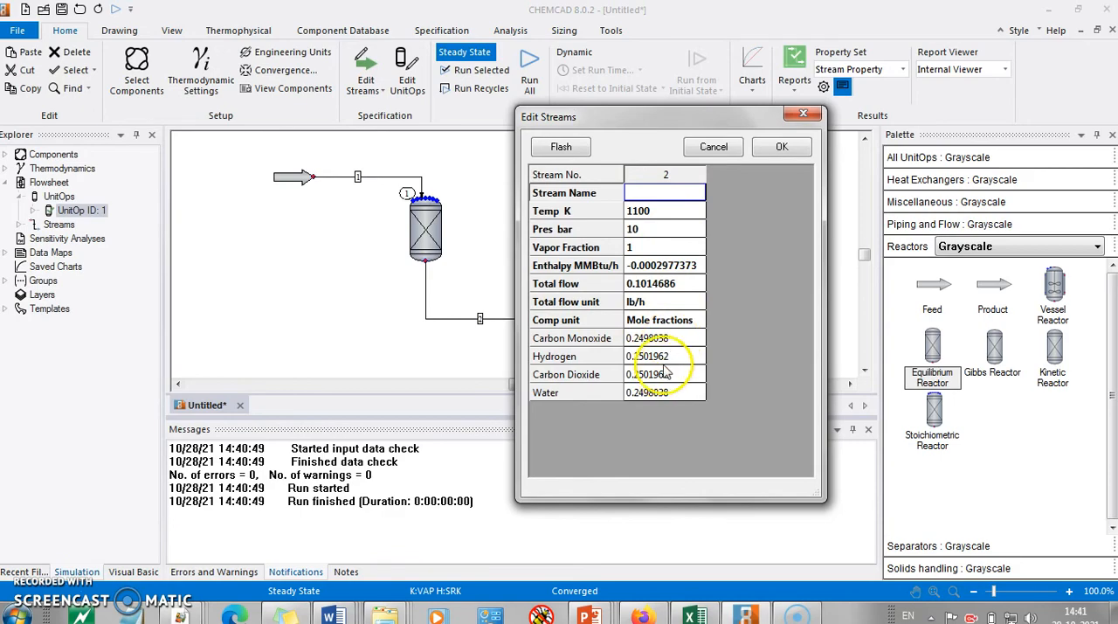
{"action": "left_click", "coordinate": [776, 148]}
Step: Check the problem statement for the next case and set the feed stream's water flow to 2 mol/h
{"action": "key", "text": "alt+Tab"}
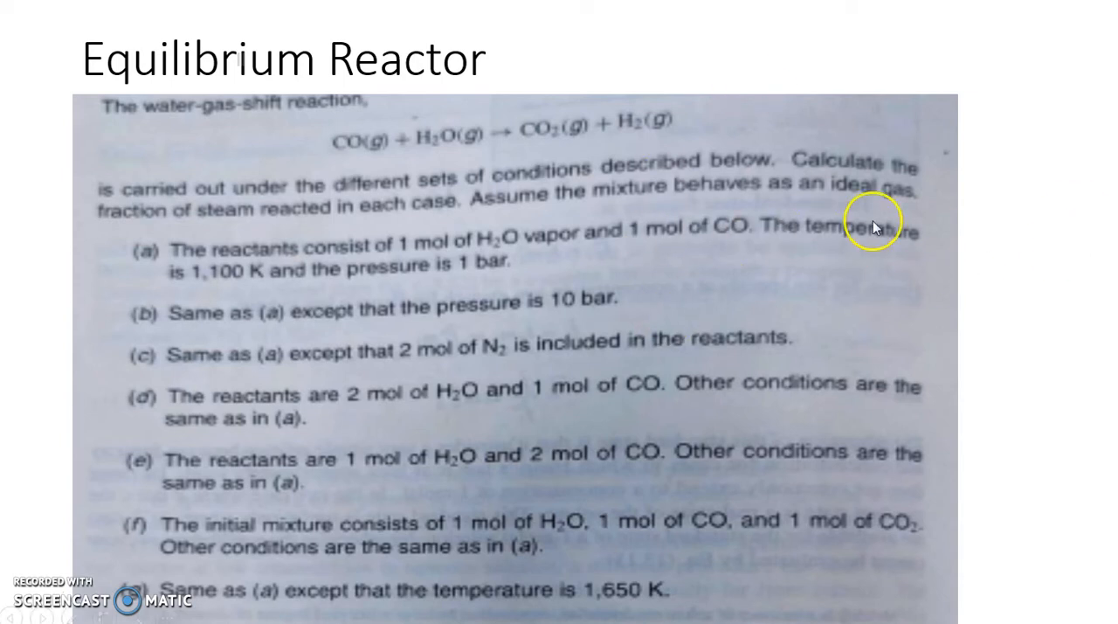
{"action": "key", "text": "alt+Tab"}
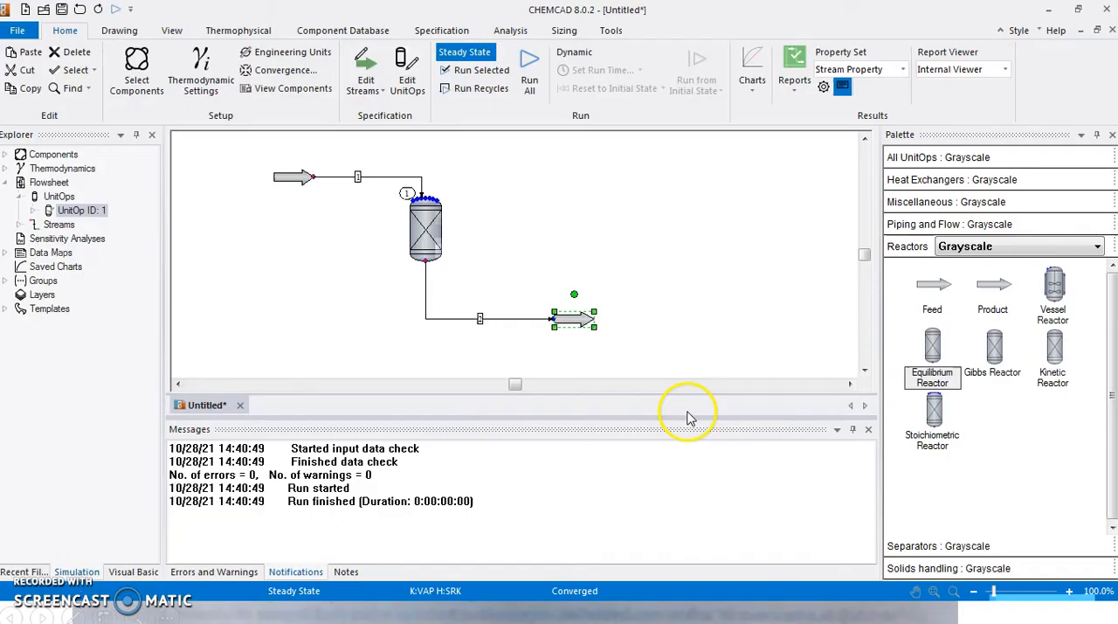
{"action": "double_click", "coordinate": [295, 178]}
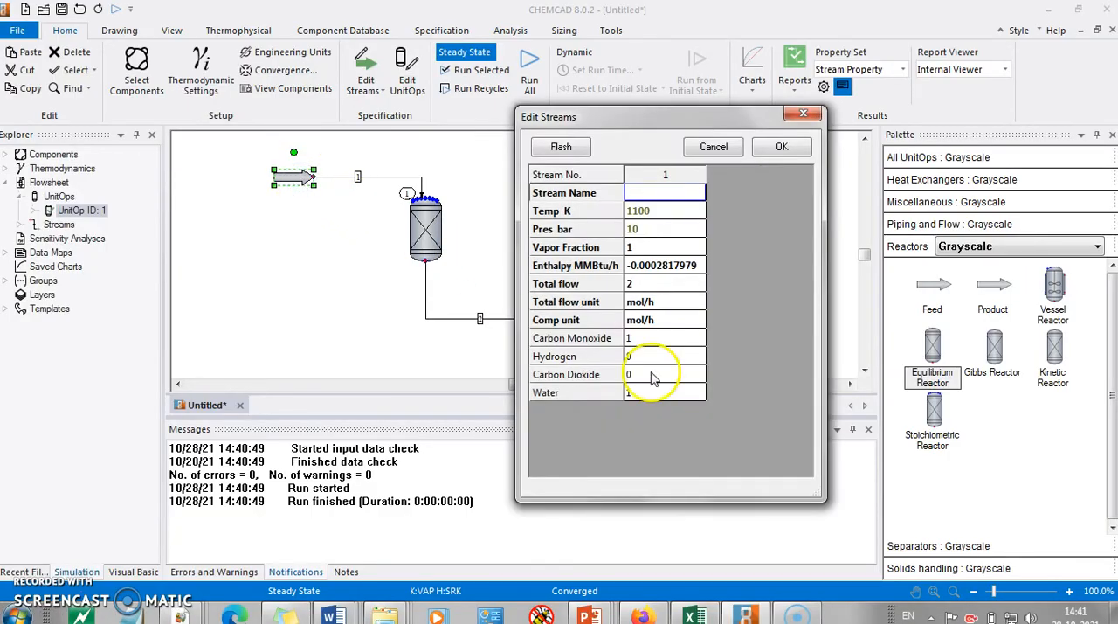
{"action": "left_click", "coordinate": [648, 395]}
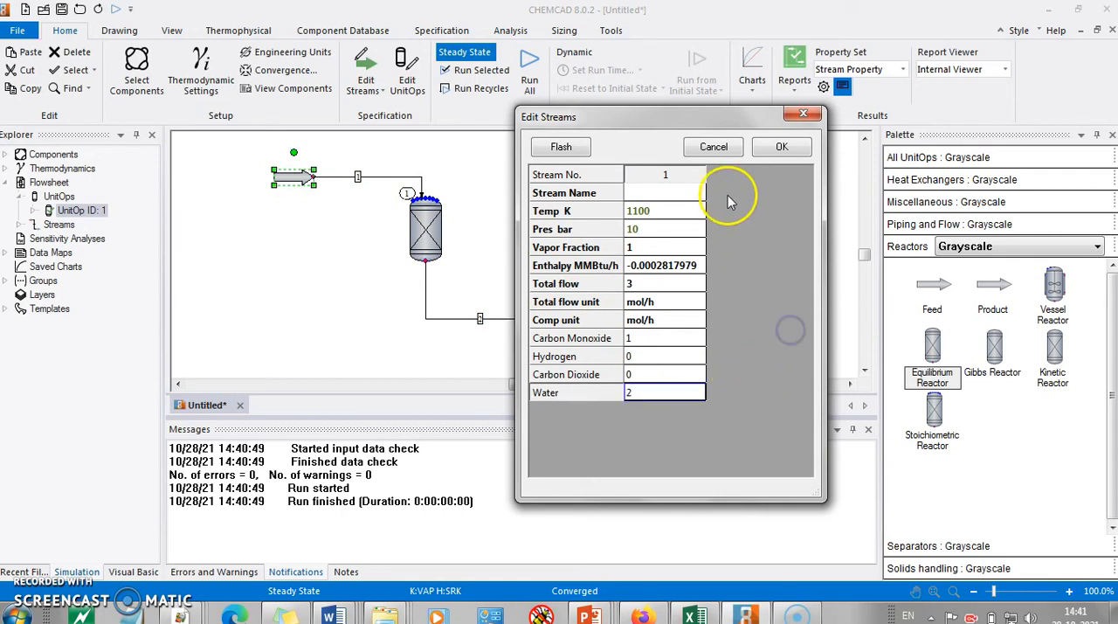
{"action": "left_click", "coordinate": [775, 150]}
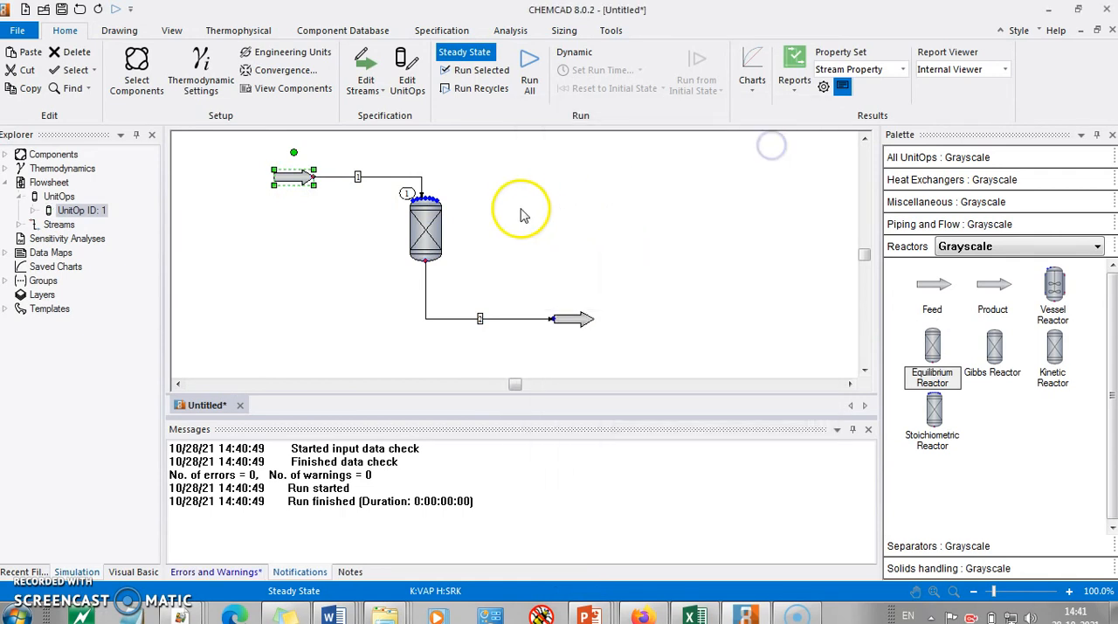
Step: Run the complete flowsheet with the 2 mol/h water feed
{"action": "left_click_drag", "start_coordinate": [248, 154], "coordinate": [670, 346]}
{"action": "left_click", "coordinate": [472, 70]}
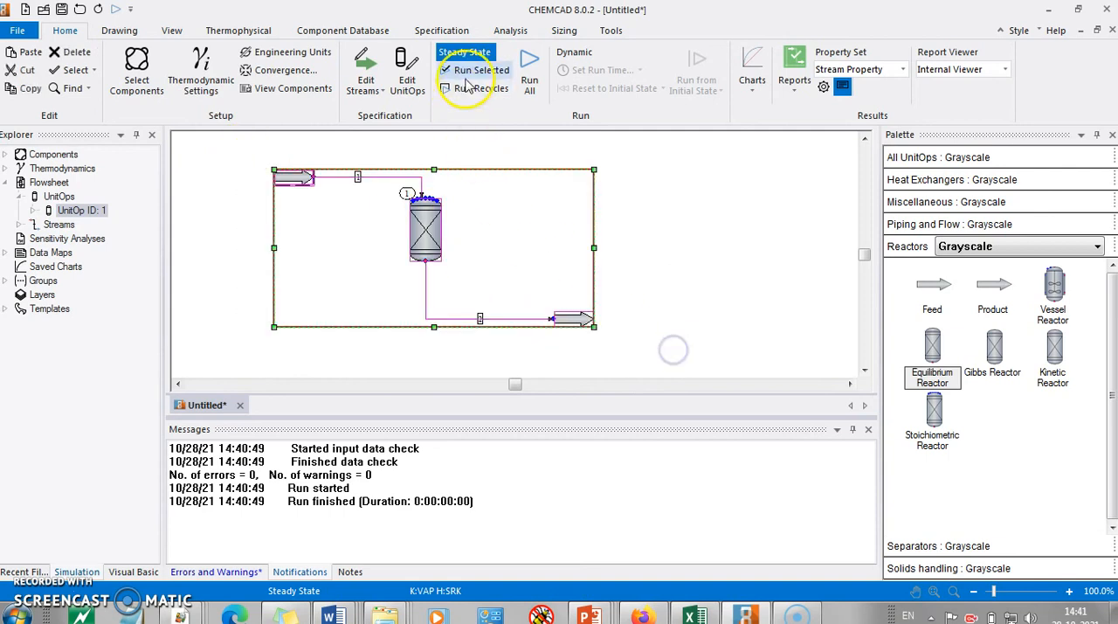
{"action": "left_click", "coordinate": [741, 353]}
Step: Open the product stream, switch its composition unit to mol/h and accept it
{"action": "double_click", "coordinate": [580, 322]}
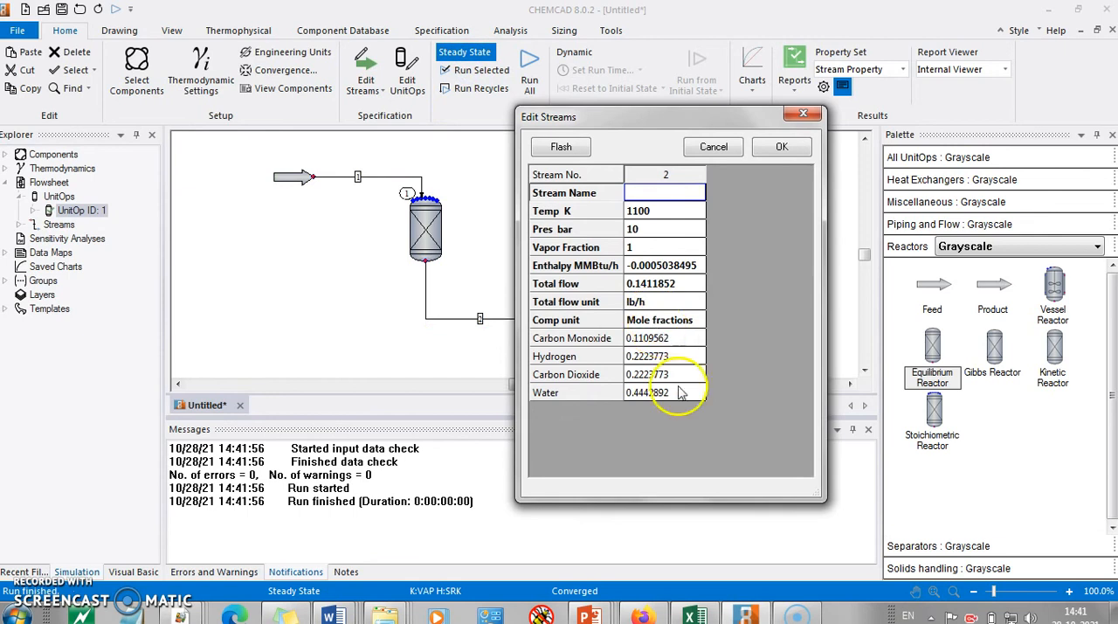
{"action": "left_click", "coordinate": [682, 323]}
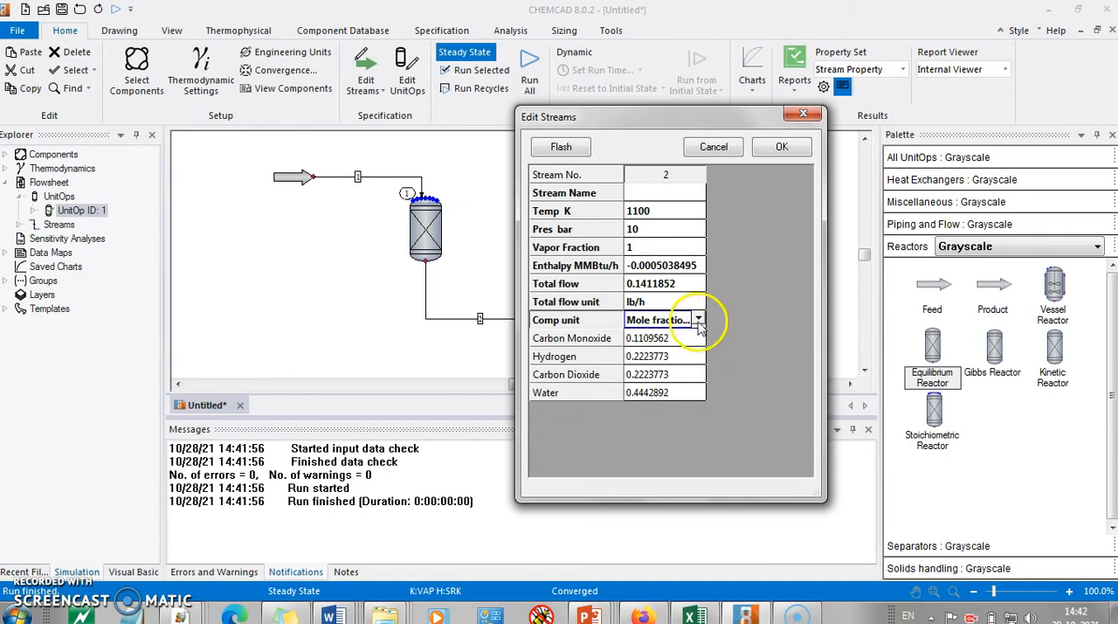
{"action": "left_click", "coordinate": [699, 320]}
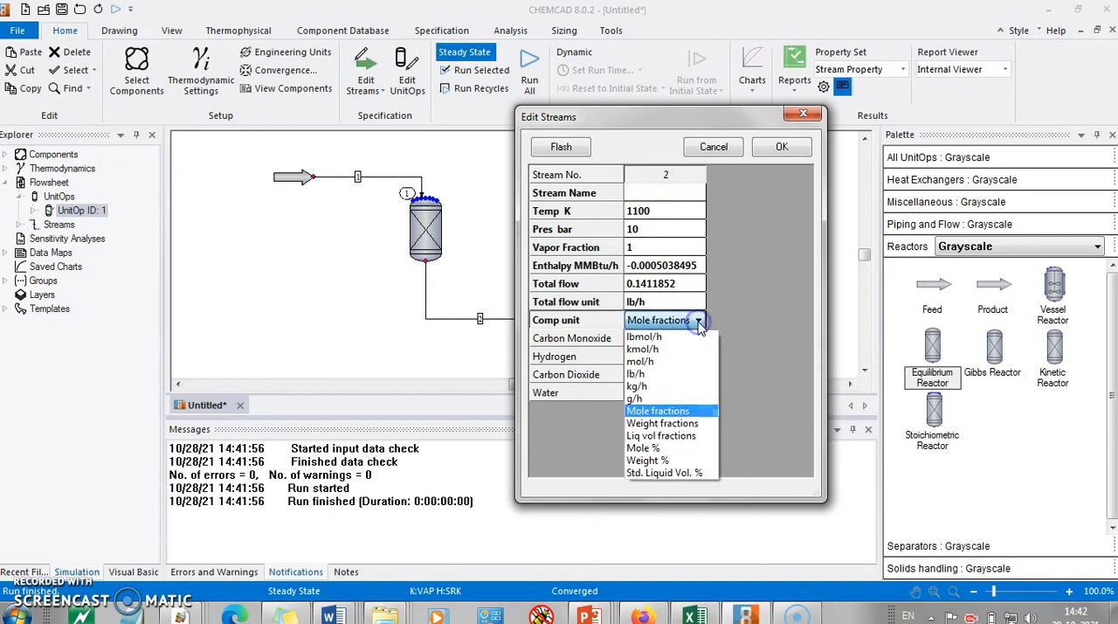
{"action": "left_click", "coordinate": [664, 362]}
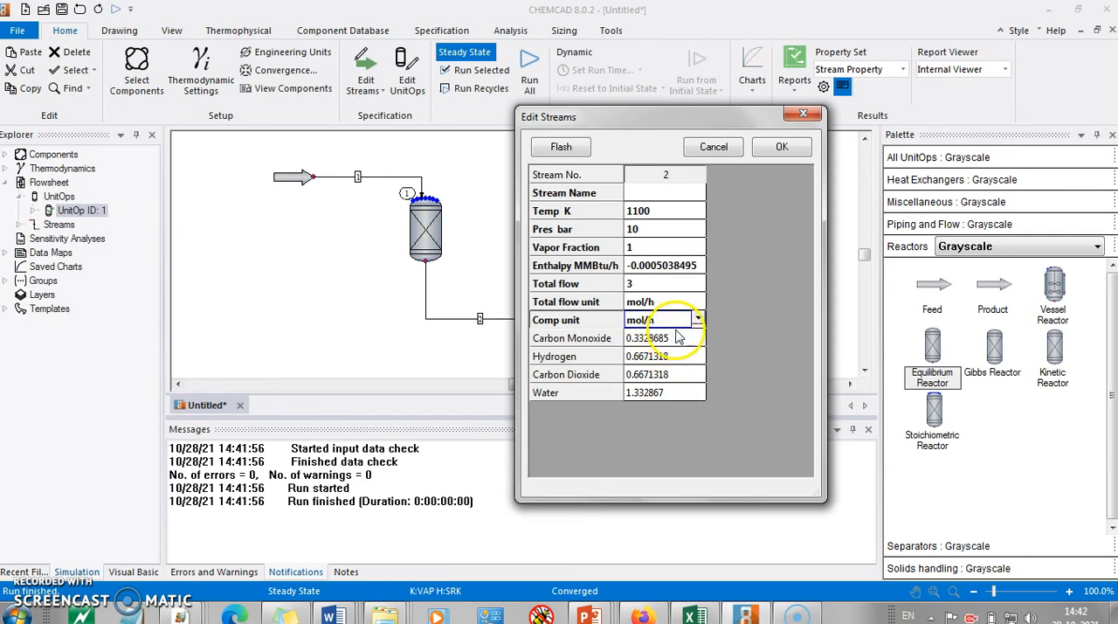
{"action": "left_click", "coordinate": [783, 147]}
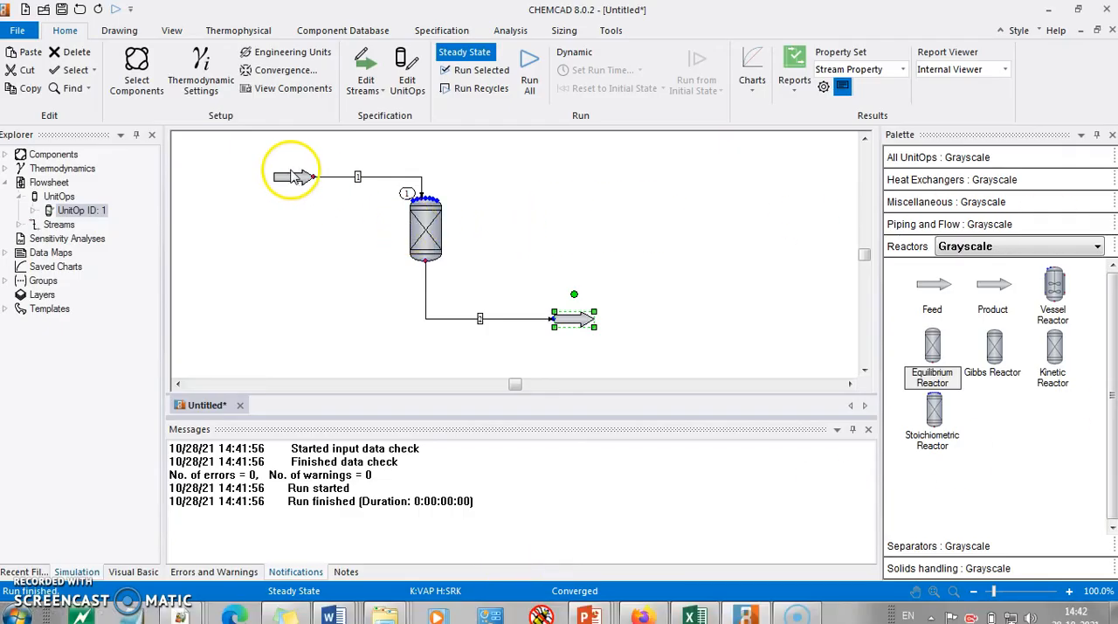
Step: Set the feed stream's water flow back to 1 mol/h for the temperature case and accept the stream
{"action": "left_click", "coordinate": [295, 177]}
{"action": "double_click", "coordinate": [296, 178]}
{"action": "left_click", "coordinate": [642, 339]}
{"action": "left_click", "coordinate": [642, 392]}
{"action": "key", "text": "BackSpace"}
{"action": "type", "text": "1"}
{"action": "left_click", "coordinate": [780, 148]}
{"action": "left_click", "coordinate": [696, 198]}
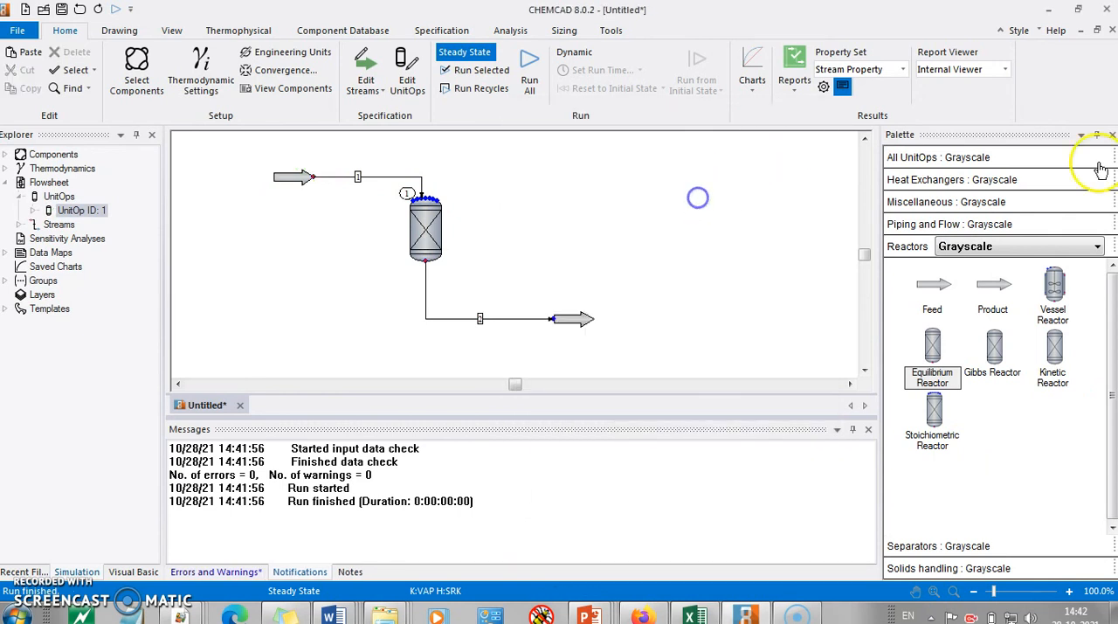
Step: Select the reactor with its product outlet and run the simulation for the equimolar feed
{"action": "left_click_drag", "start_coordinate": [325, 178], "coordinate": [624, 339]}
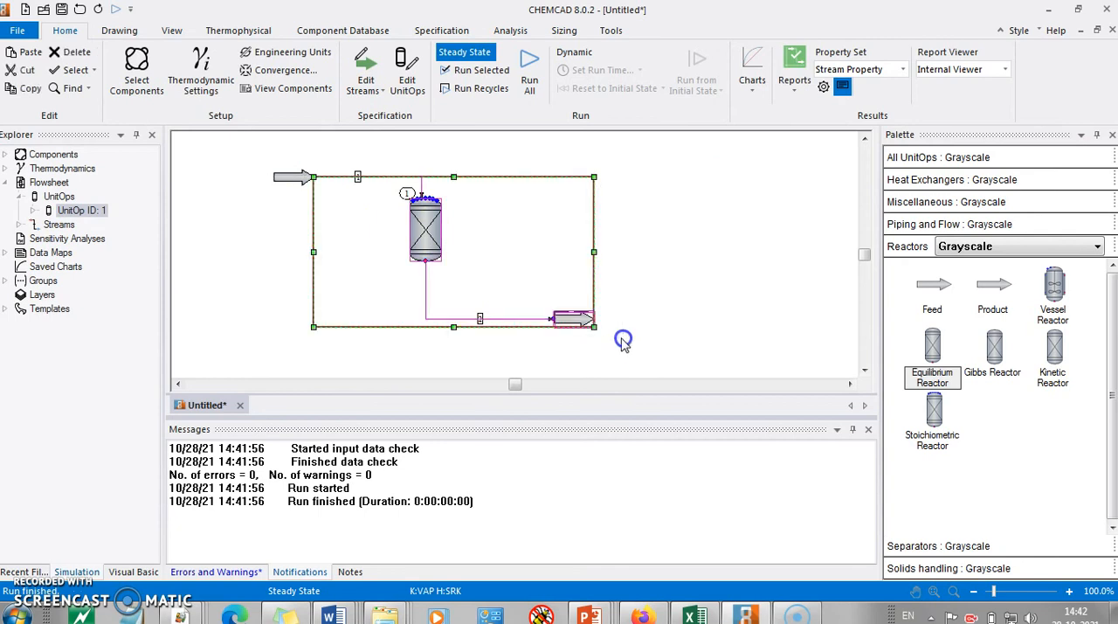
{"action": "left_click", "coordinate": [485, 70]}
{"action": "left_click", "coordinate": [649, 235]}
Step: Review the product stream's component flows, keeping the composition unit at mol/h, and close it
{"action": "double_click", "coordinate": [558, 320]}
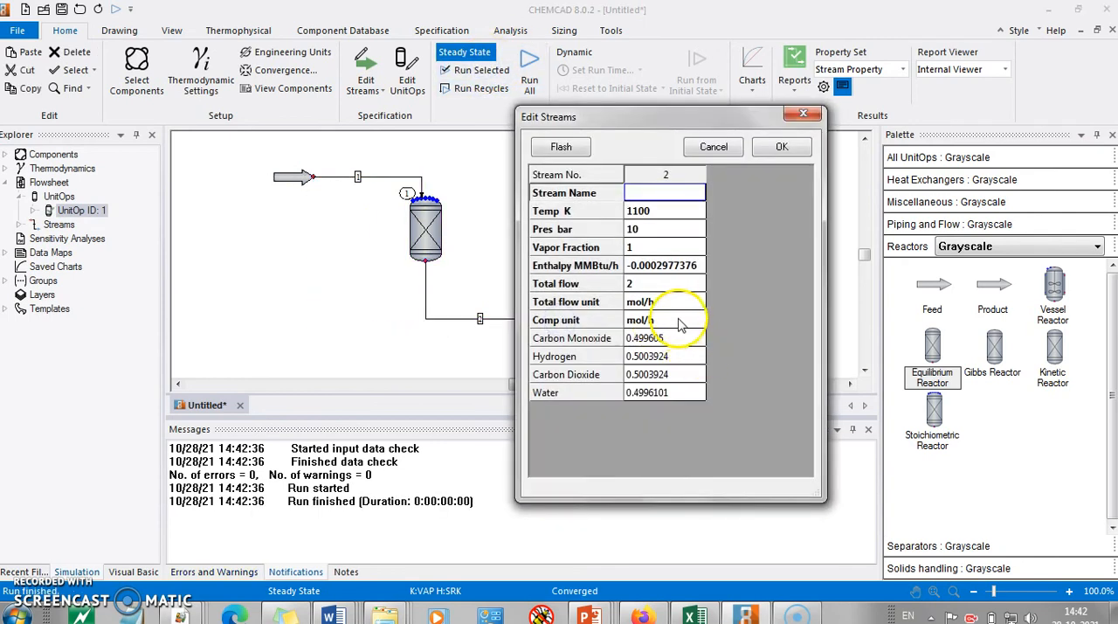
{"action": "left_click", "coordinate": [703, 321]}
{"action": "left_click", "coordinate": [704, 322]}
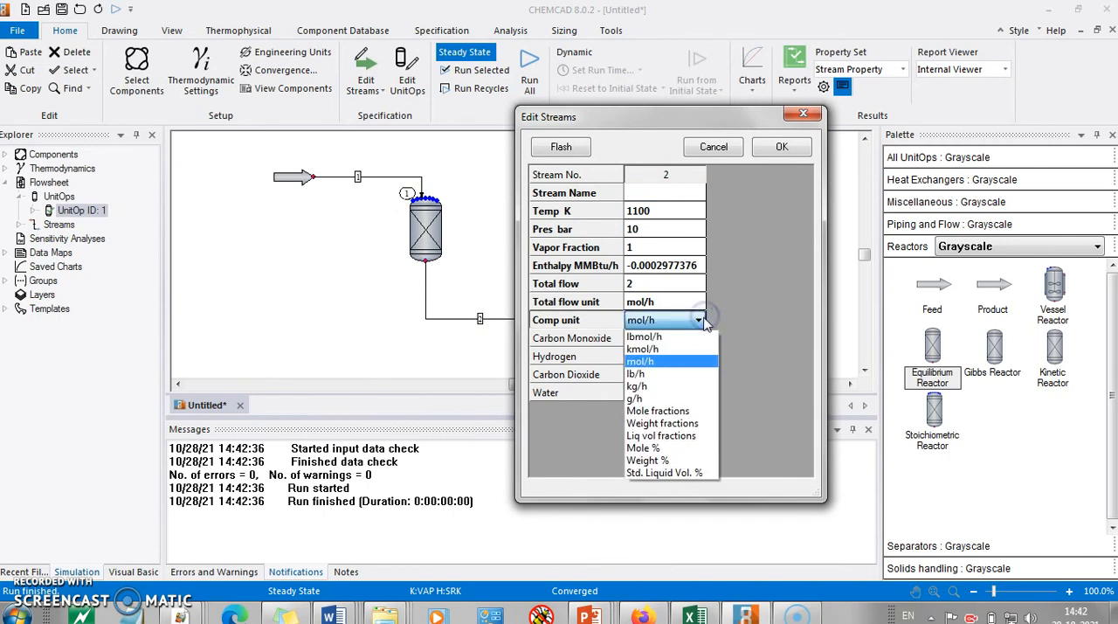
{"action": "left_click", "coordinate": [773, 313]}
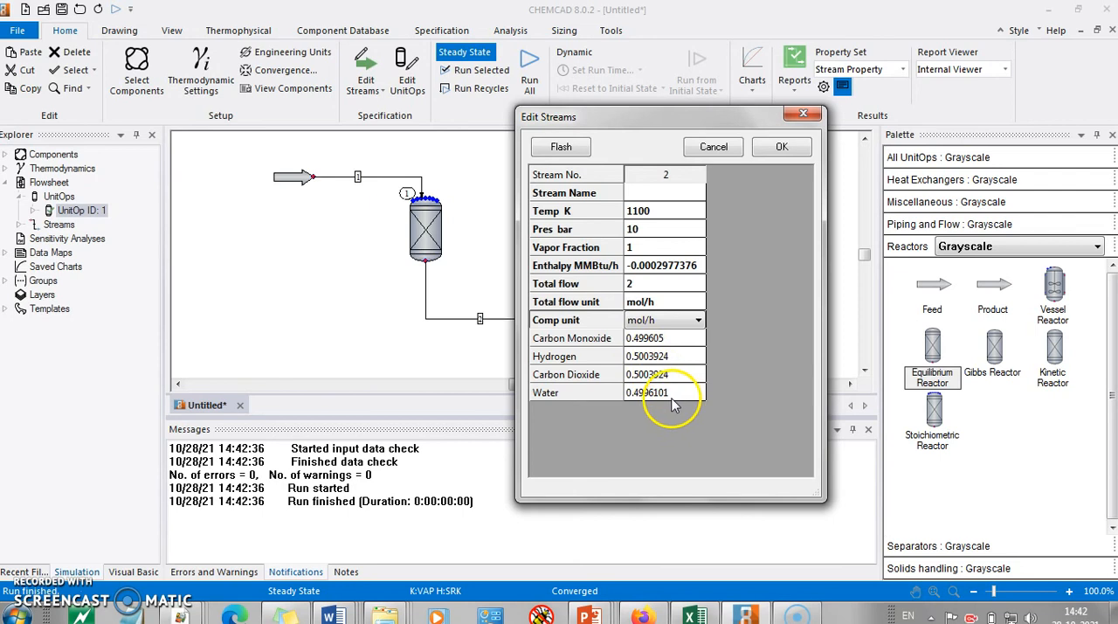
{"action": "left_click", "coordinate": [777, 153]}
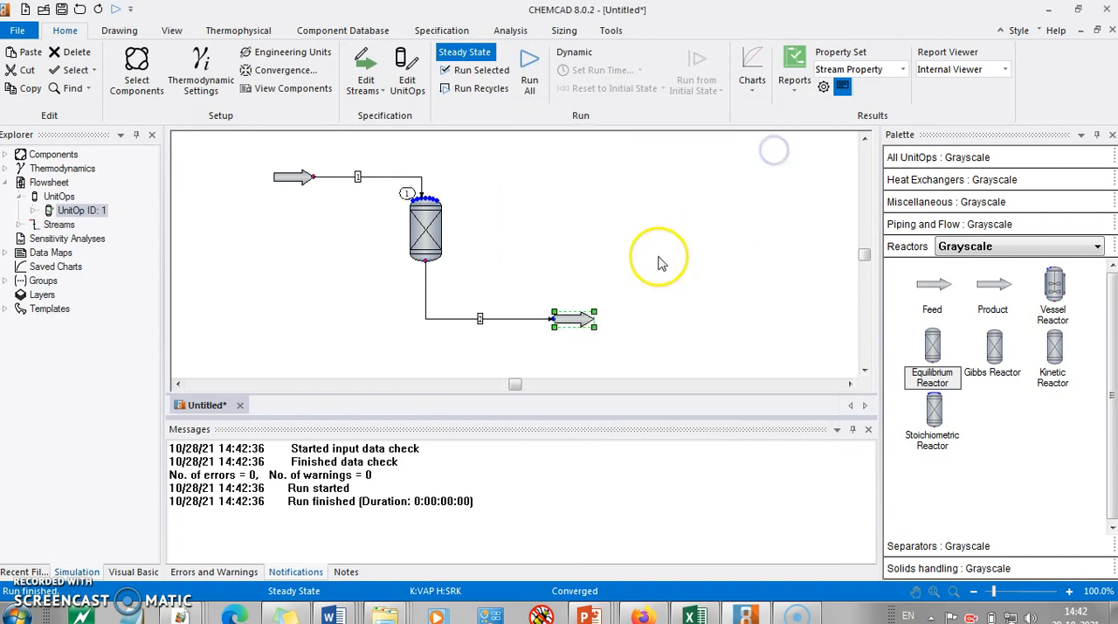
Step: Set the equilibrium reactor's isothermal temperature to 1650 K and accept its reaction data unchanged
{"action": "left_click", "coordinate": [426, 228]}
{"action": "double_click", "coordinate": [425, 227]}
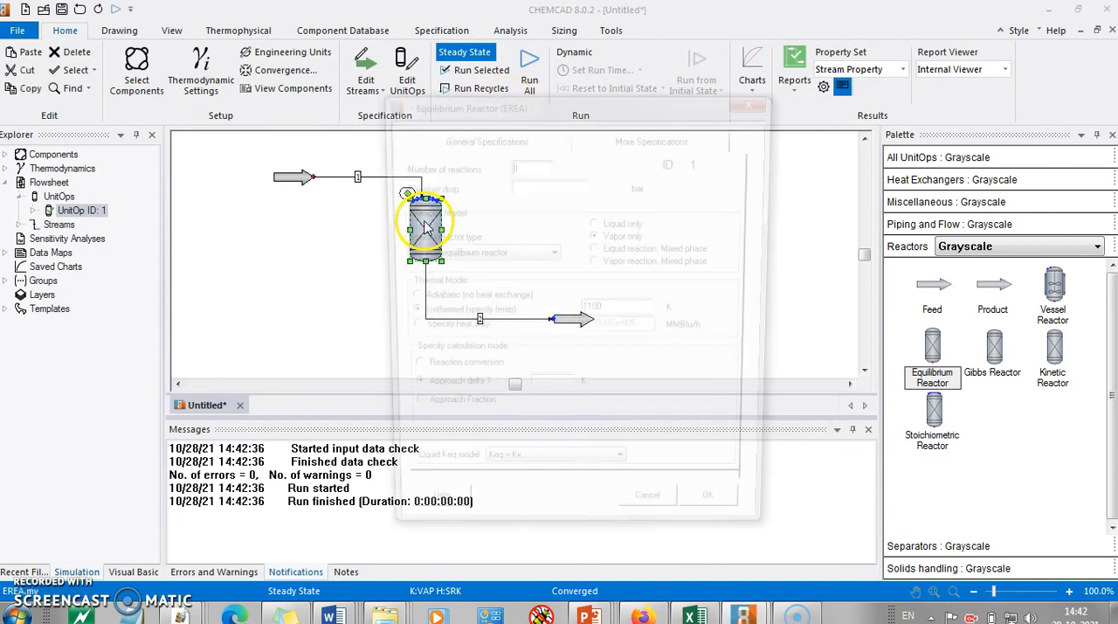
{"action": "left_click_drag", "start_coordinate": [626, 311], "coordinate": [521, 298]}
{"action": "type", "text": "1"}
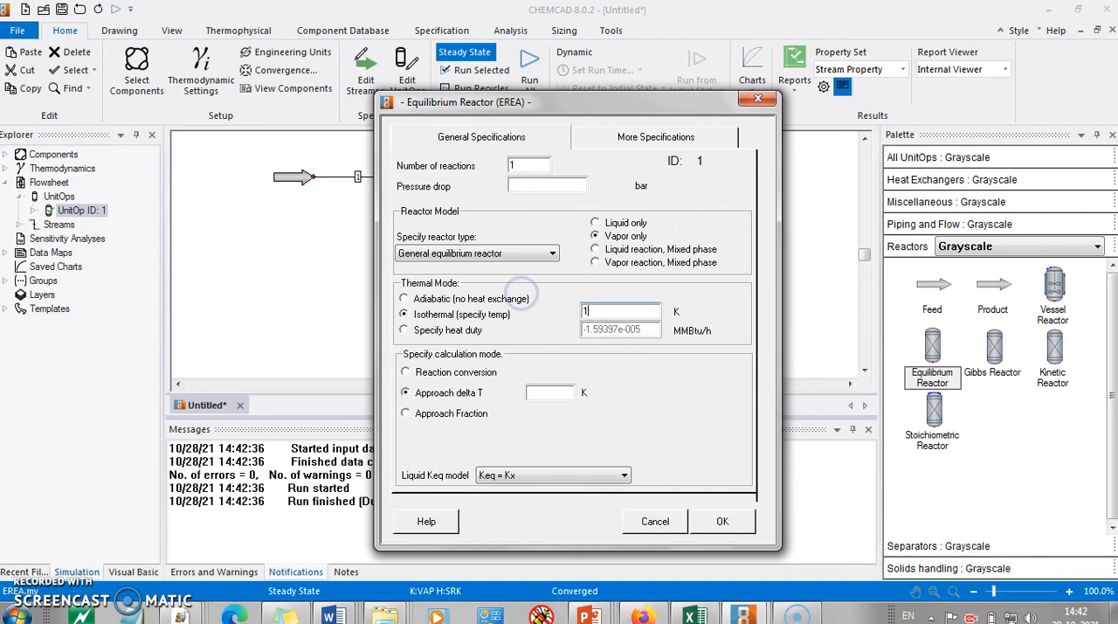
{"action": "left_click", "coordinate": [711, 521]}
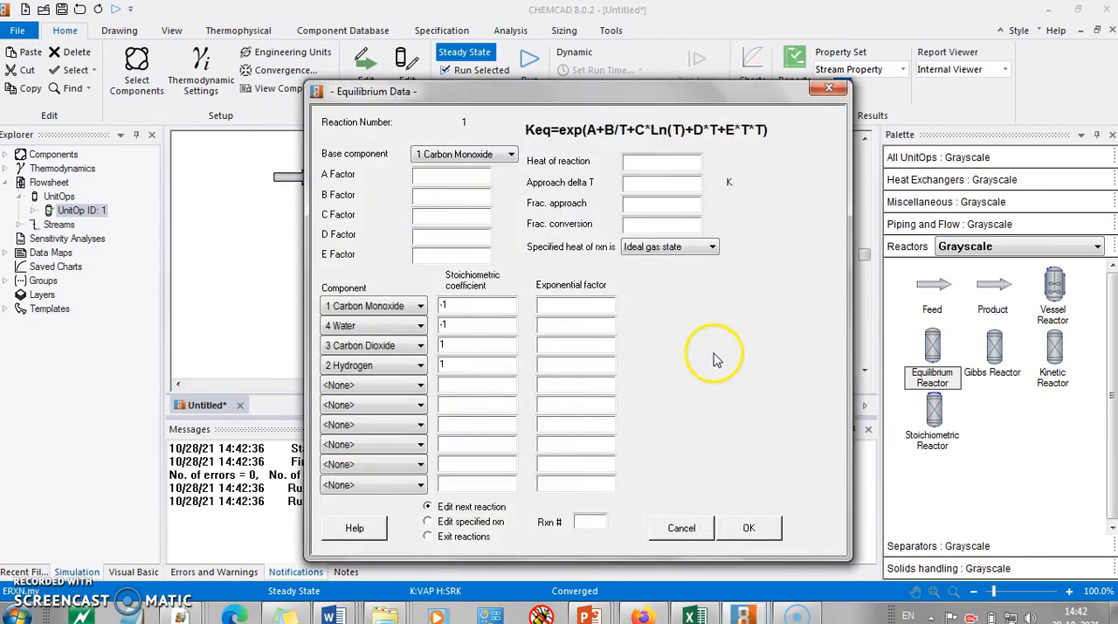
{"action": "left_click", "coordinate": [741, 517]}
{"action": "left_click", "coordinate": [664, 283]}
Step: Run the whole flowsheet at 1650 K and review the product stream's component flows
{"action": "left_click_drag", "start_coordinate": [291, 160], "coordinate": [622, 339]}
{"action": "left_click", "coordinate": [469, 72]}
{"action": "left_click", "coordinate": [641, 232]}
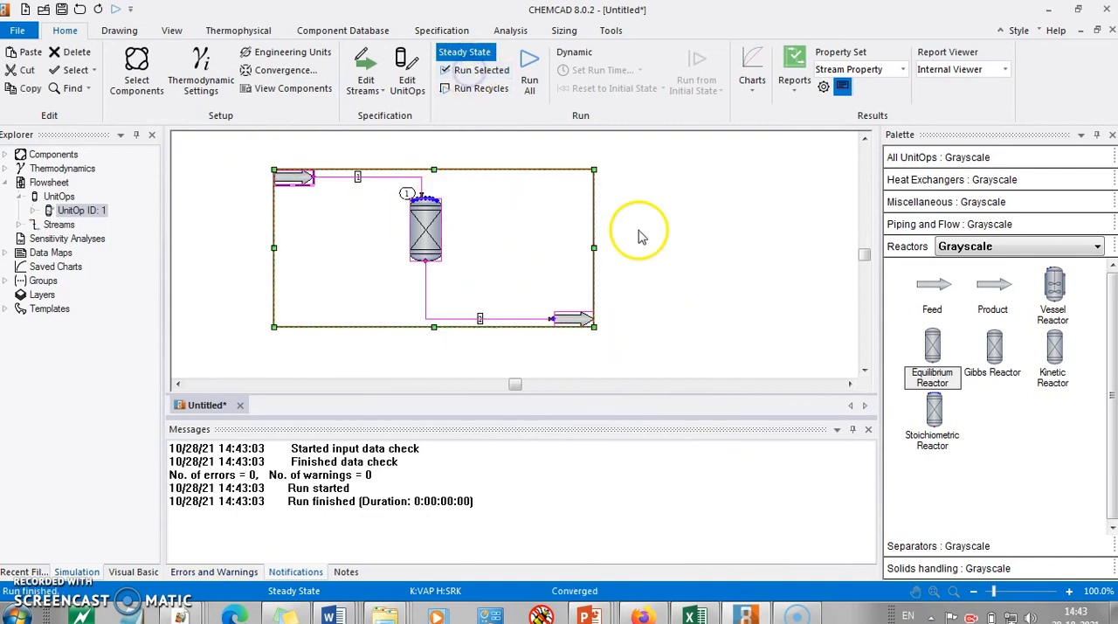
{"action": "double_click", "coordinate": [557, 322]}
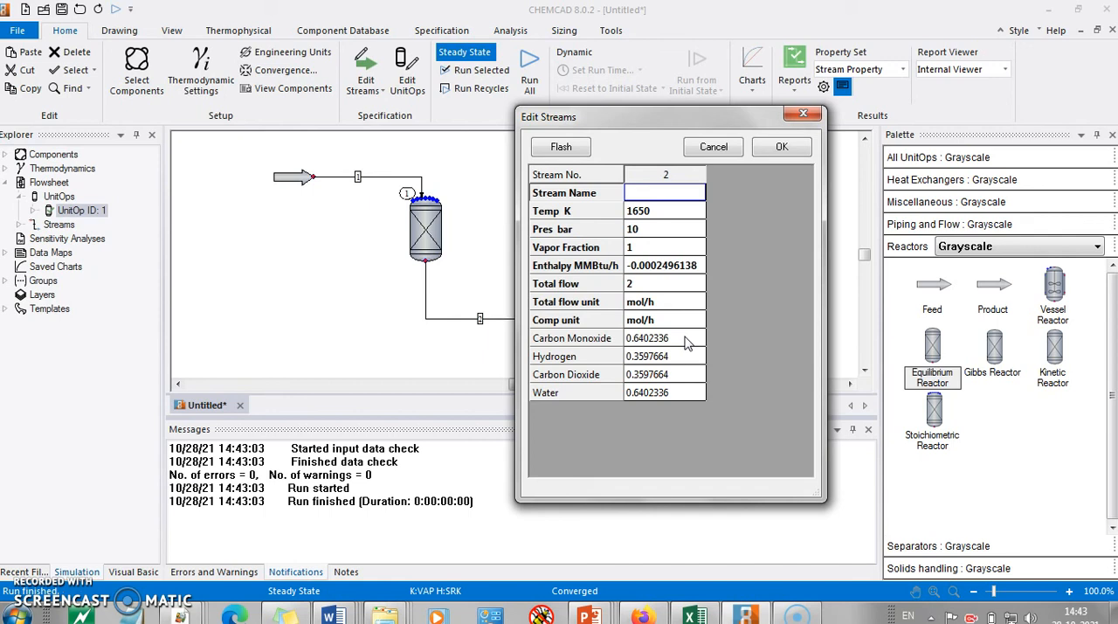
{"action": "left_click", "coordinate": [783, 147]}
Step: Review the equilibrium reactor's general and additional specifications and its reaction data, then close them without changes
{"action": "double_click", "coordinate": [425, 229]}
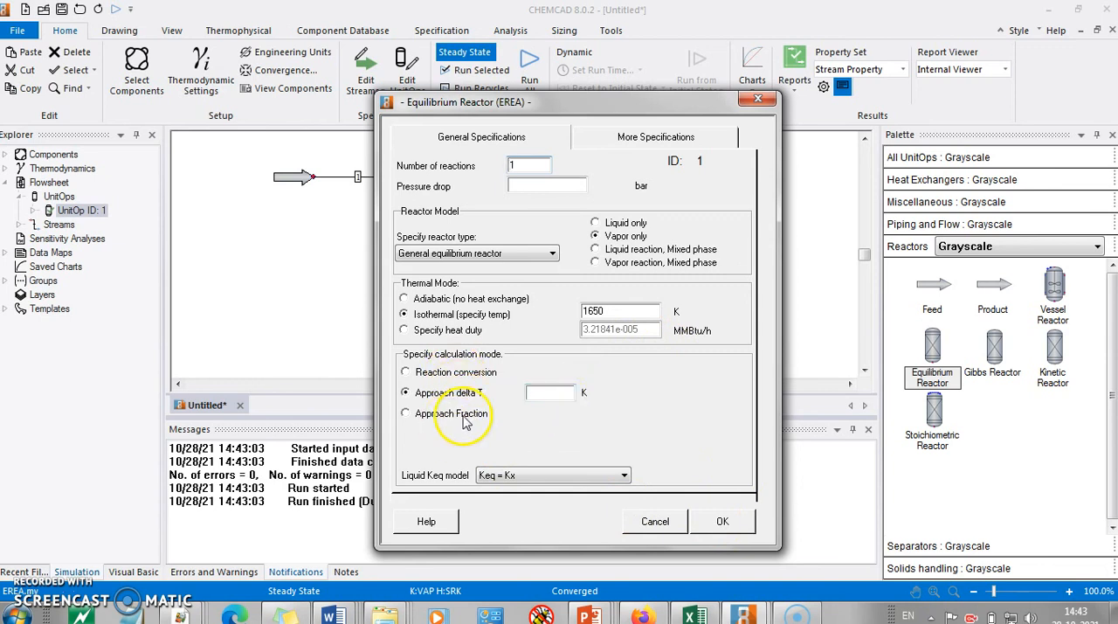
{"action": "left_click", "coordinate": [616, 133]}
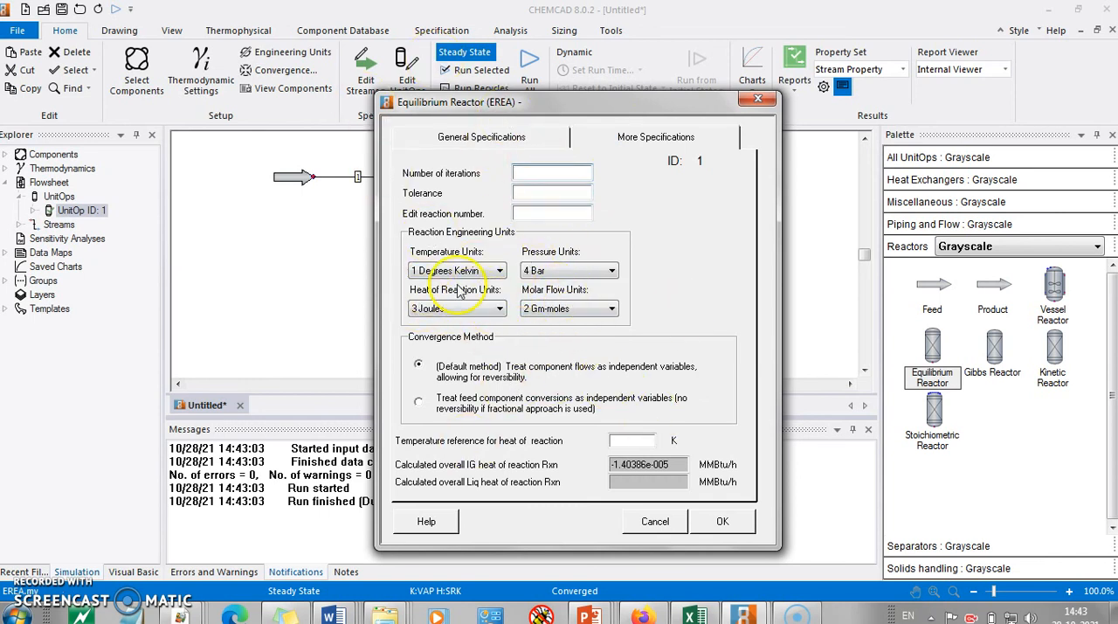
{"action": "left_click", "coordinate": [723, 520]}
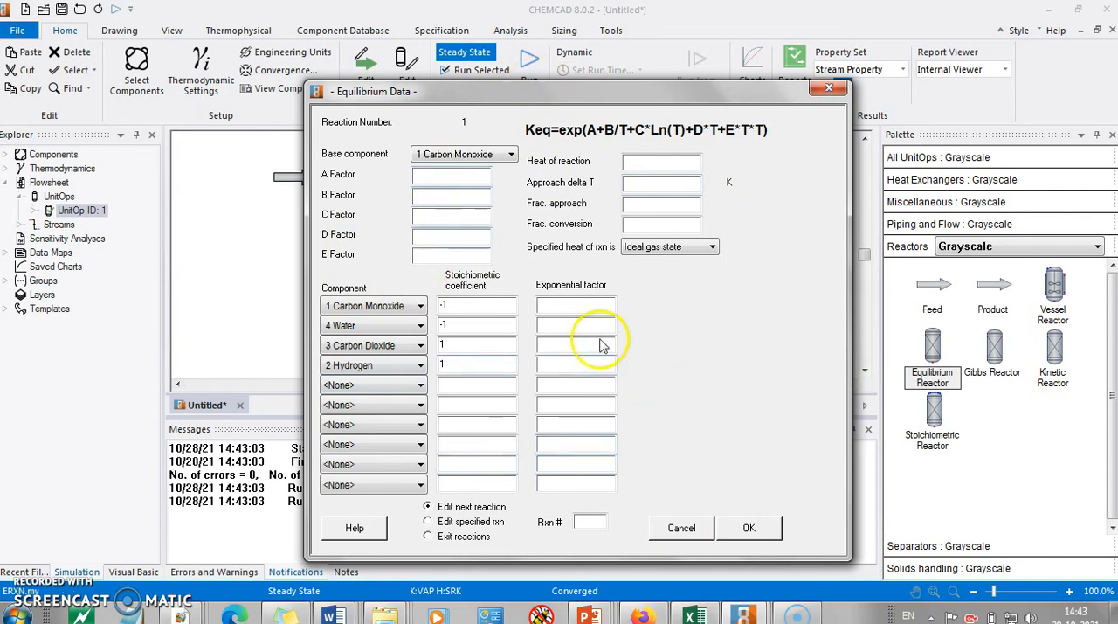
{"action": "left_click", "coordinate": [749, 527]}
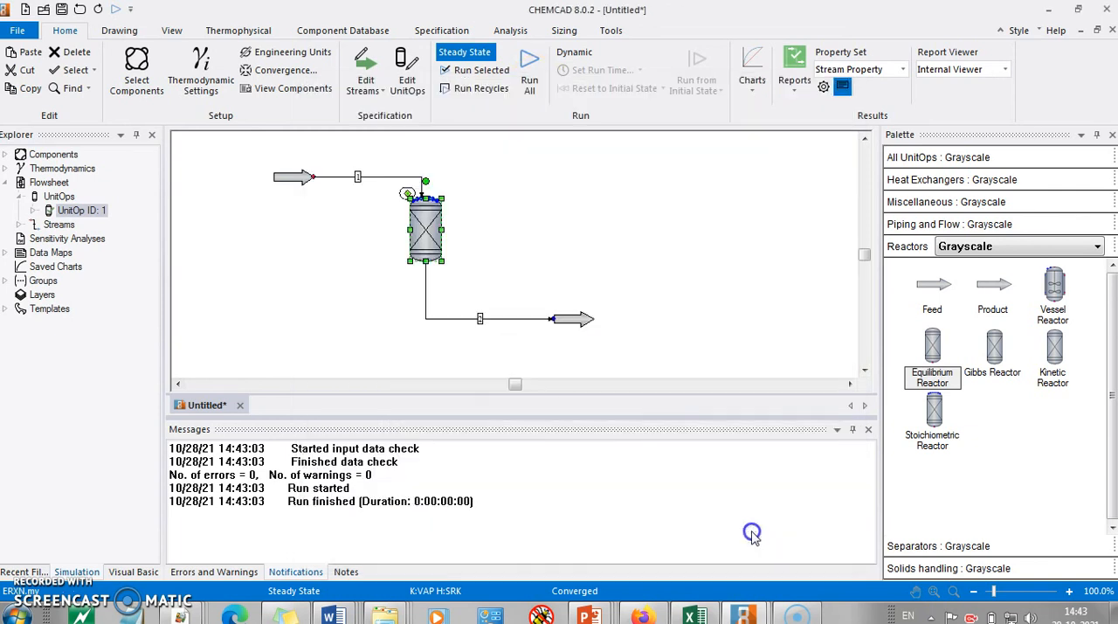
{"action": "left_click", "coordinate": [613, 246]}
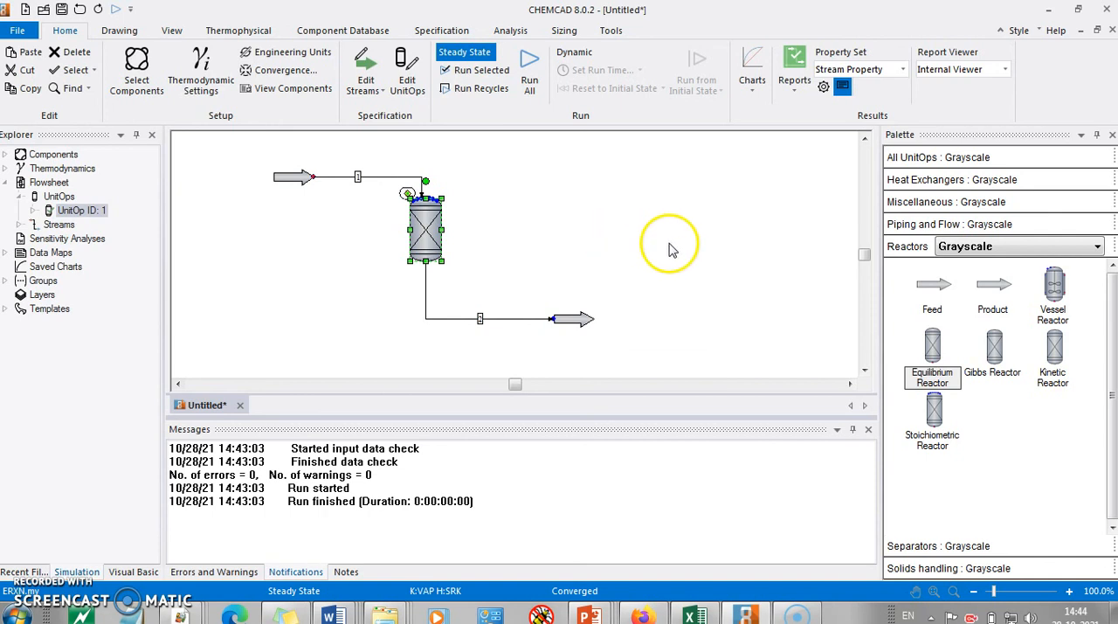